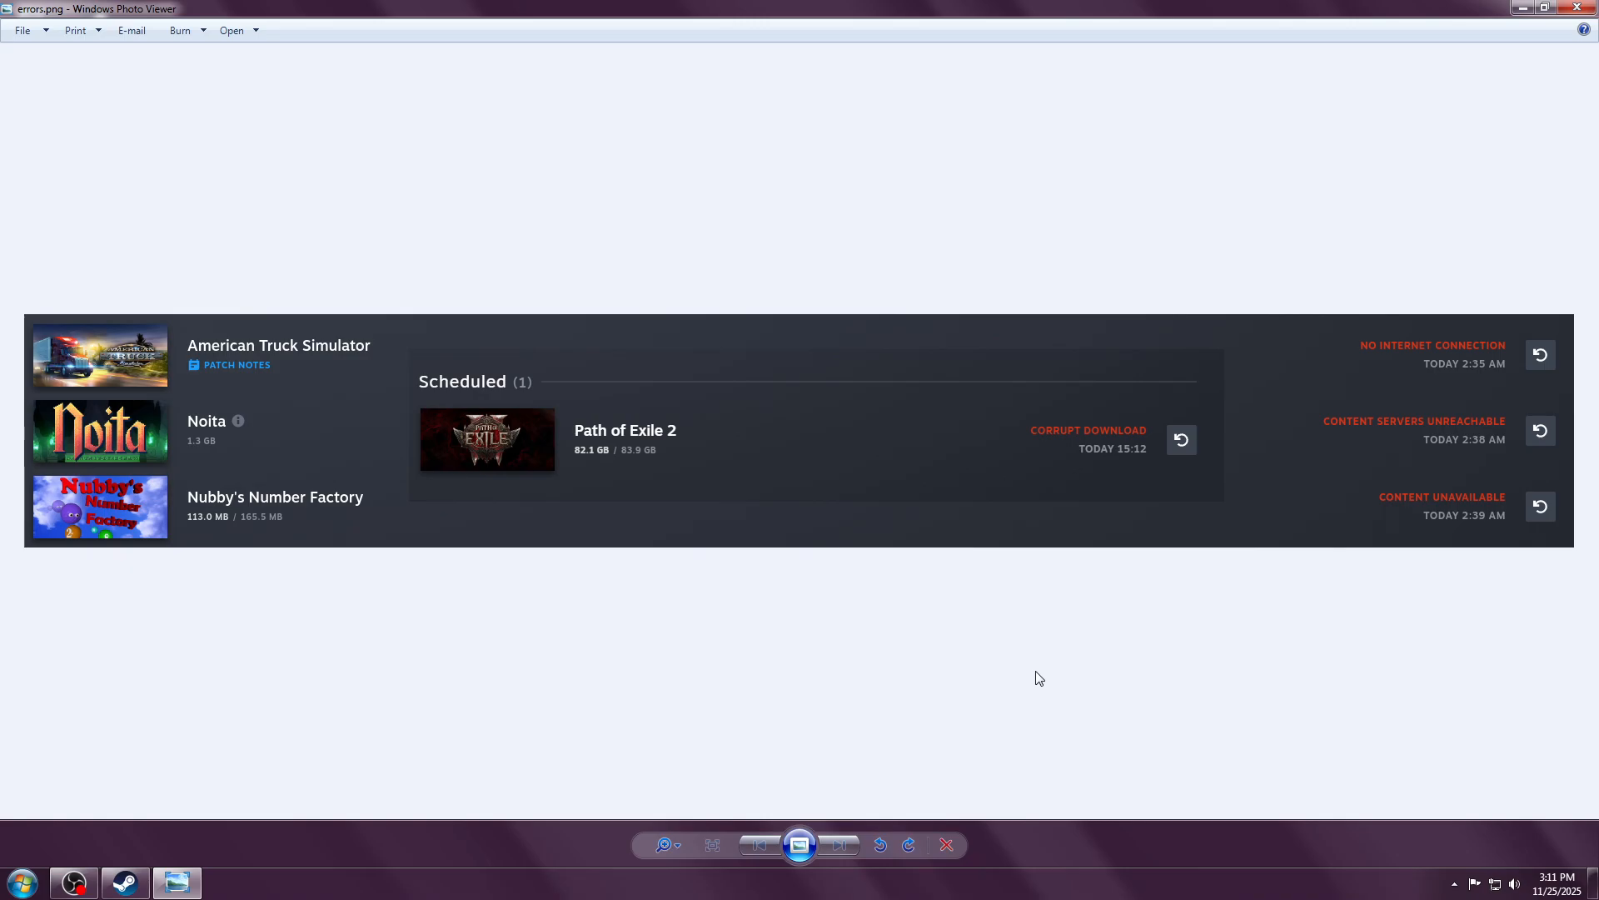
Step: Close the errors.png screenshot of the failed Steam downloads in Windows Photo Viewer
left_click(1577, 7)
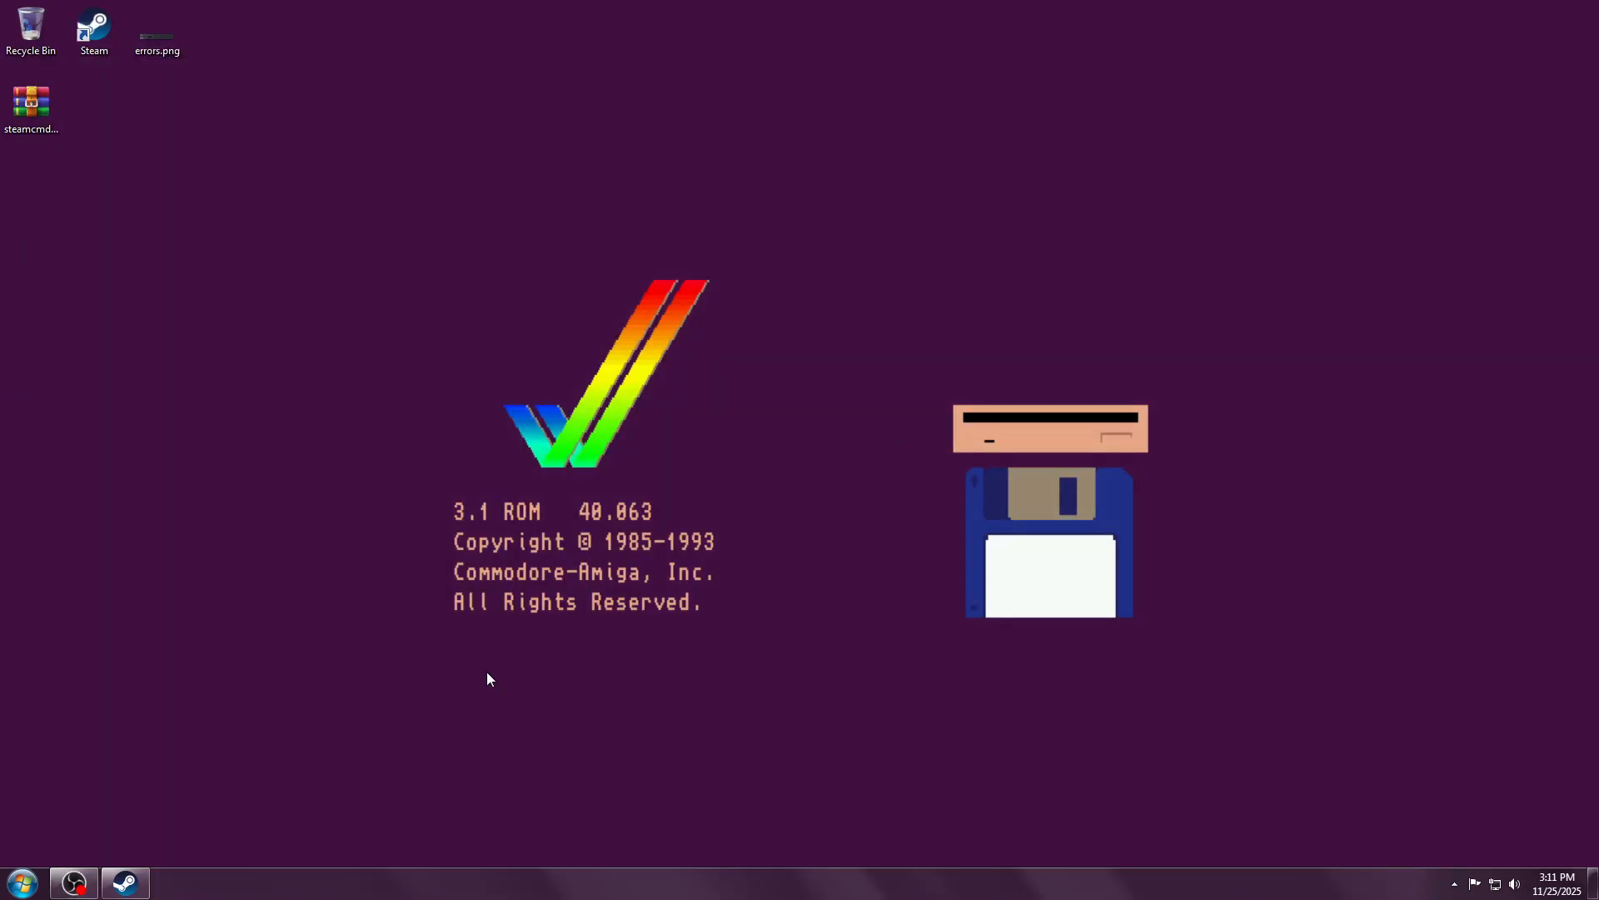
Step: Restore Steam and check its Library downloads queue to confirm nothing is pending
left_click(125, 883)
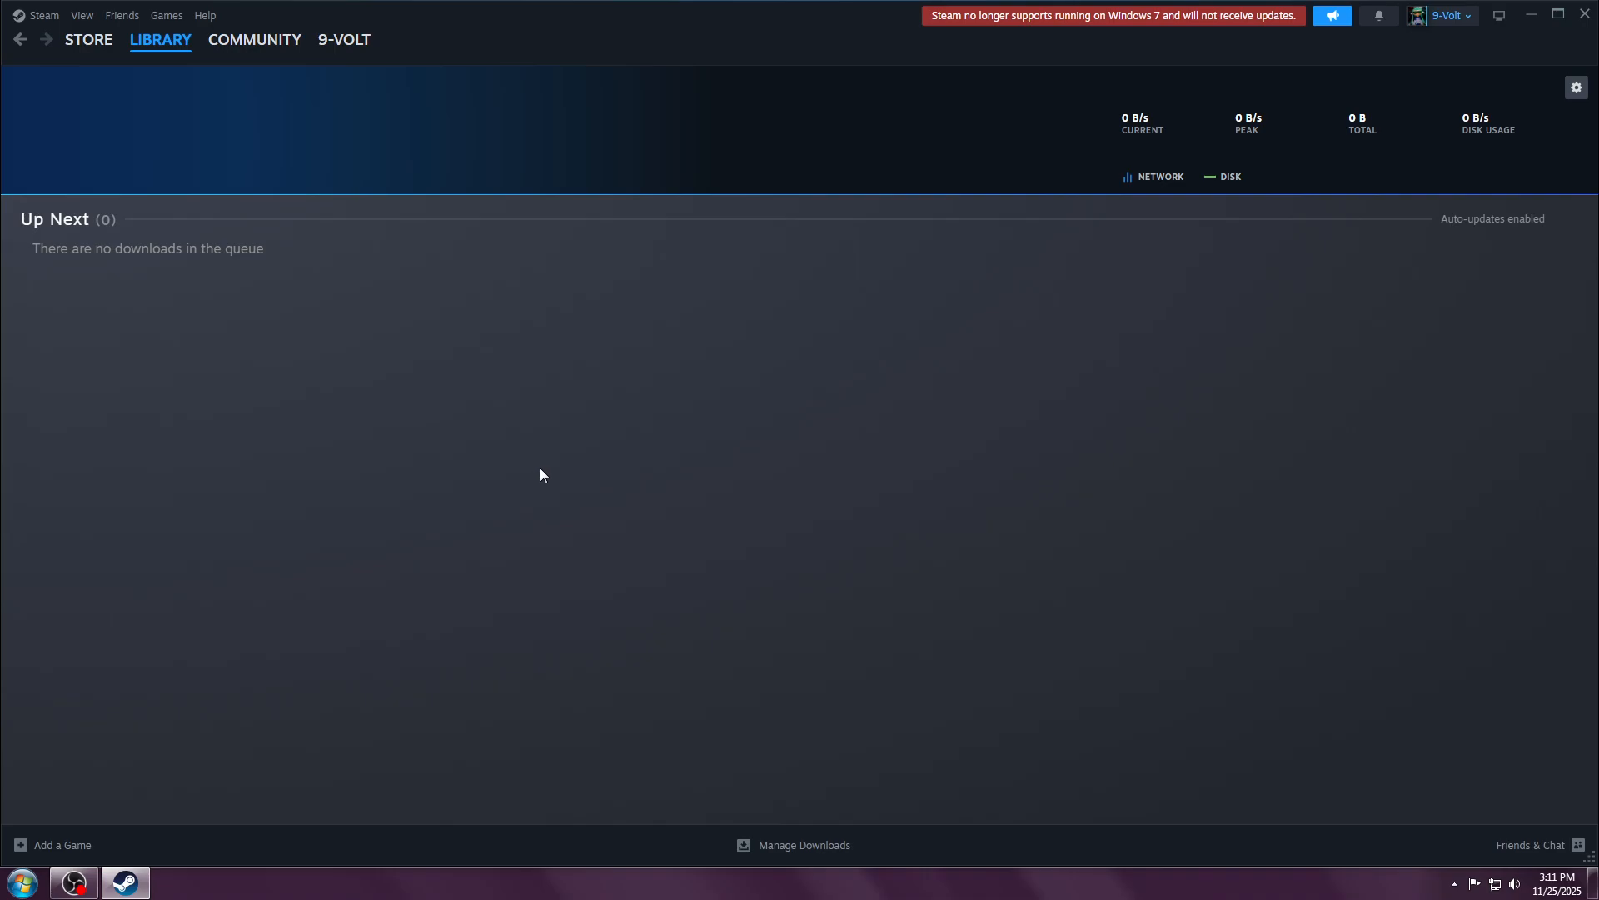
left_click(183, 45)
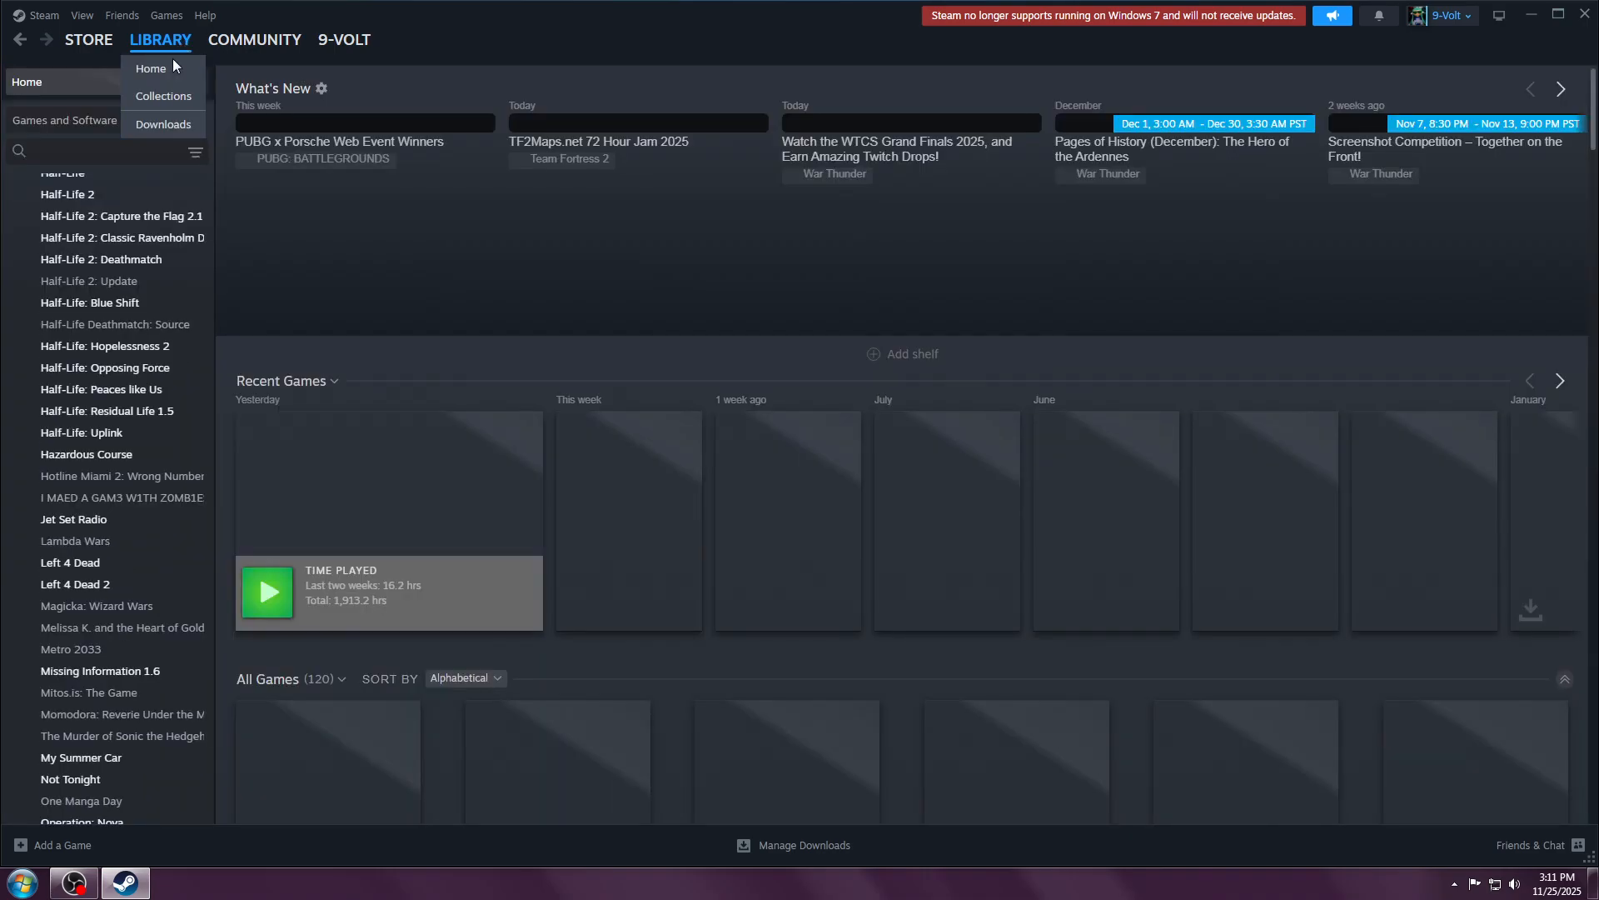
left_click(142, 500)
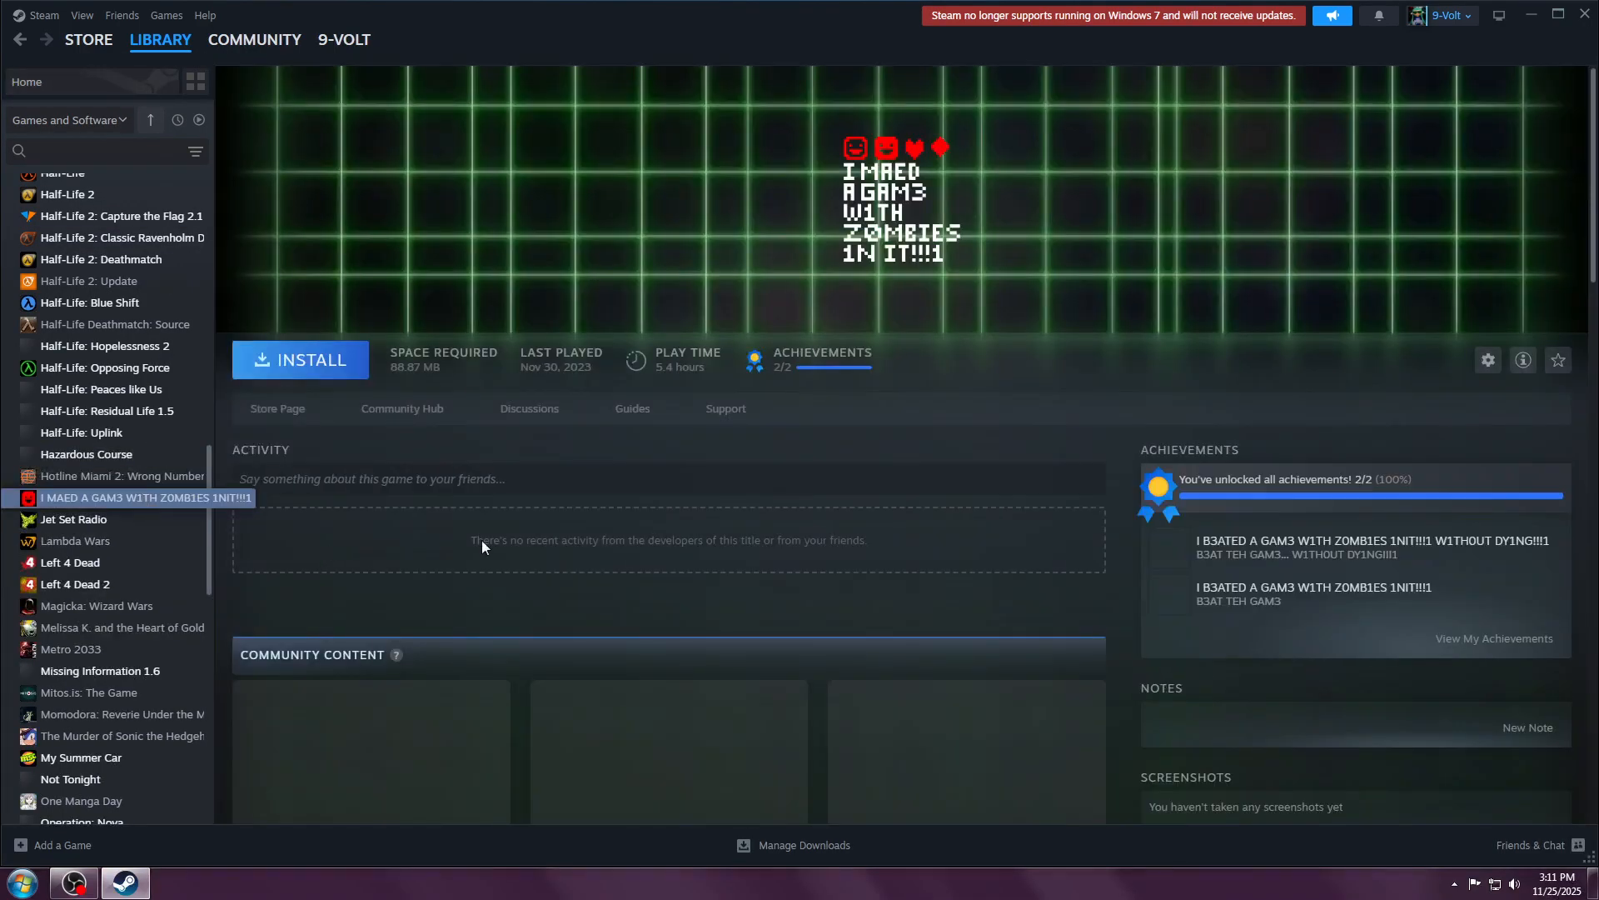
left_click(783, 848)
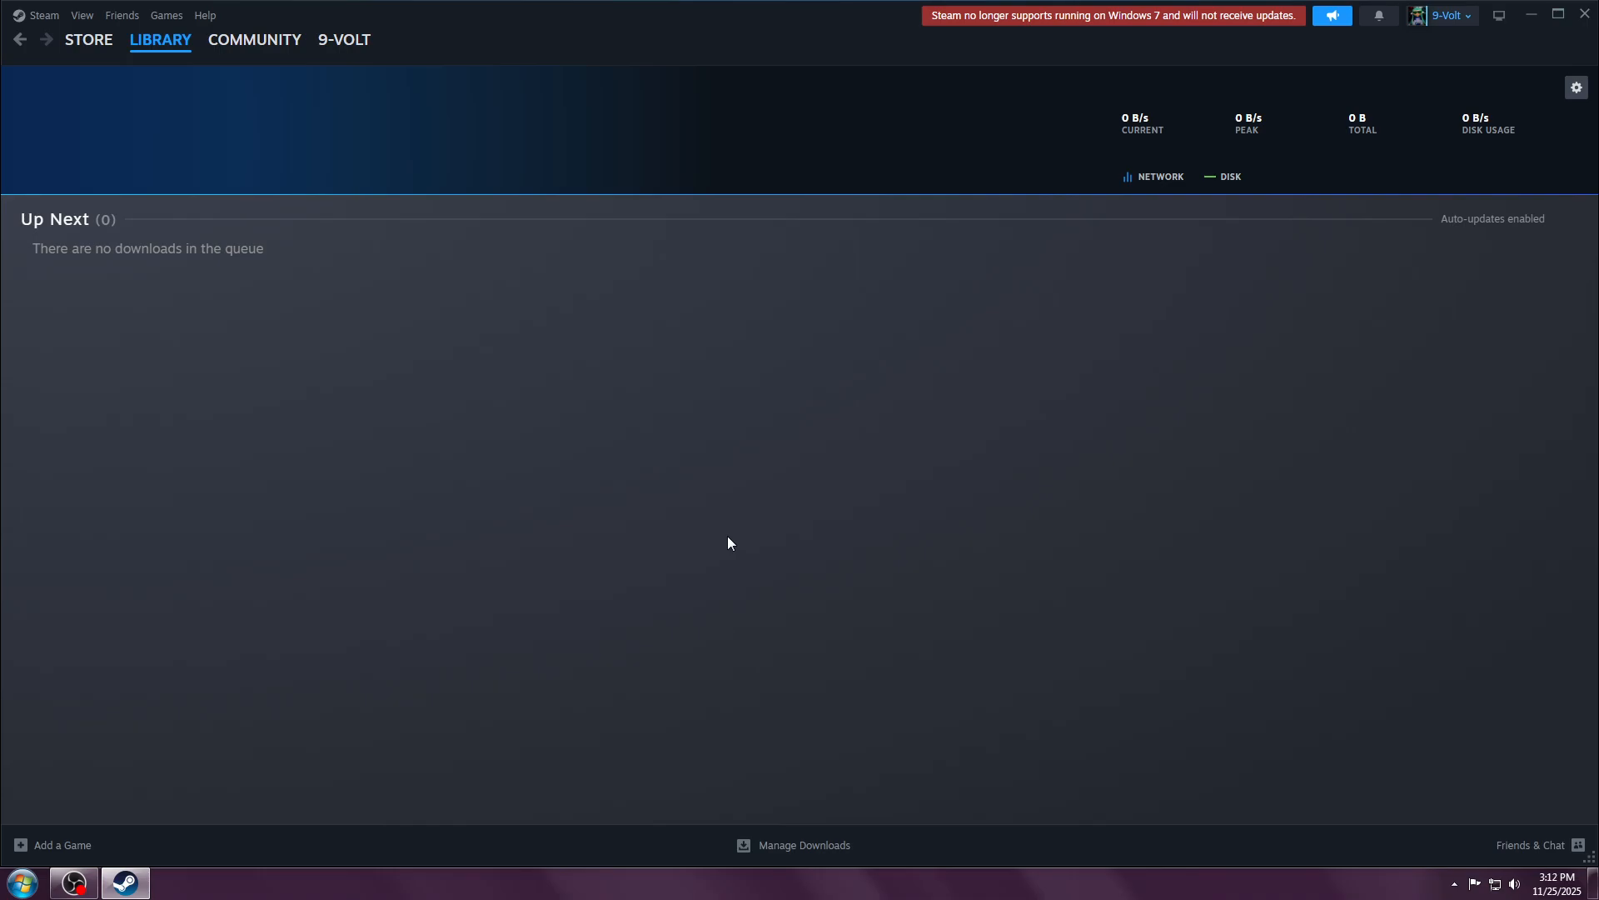
Step: Exit Steam from its notification-area tray icon
left_click(1455, 883)
right_click(1425, 801)
left_click(1354, 778)
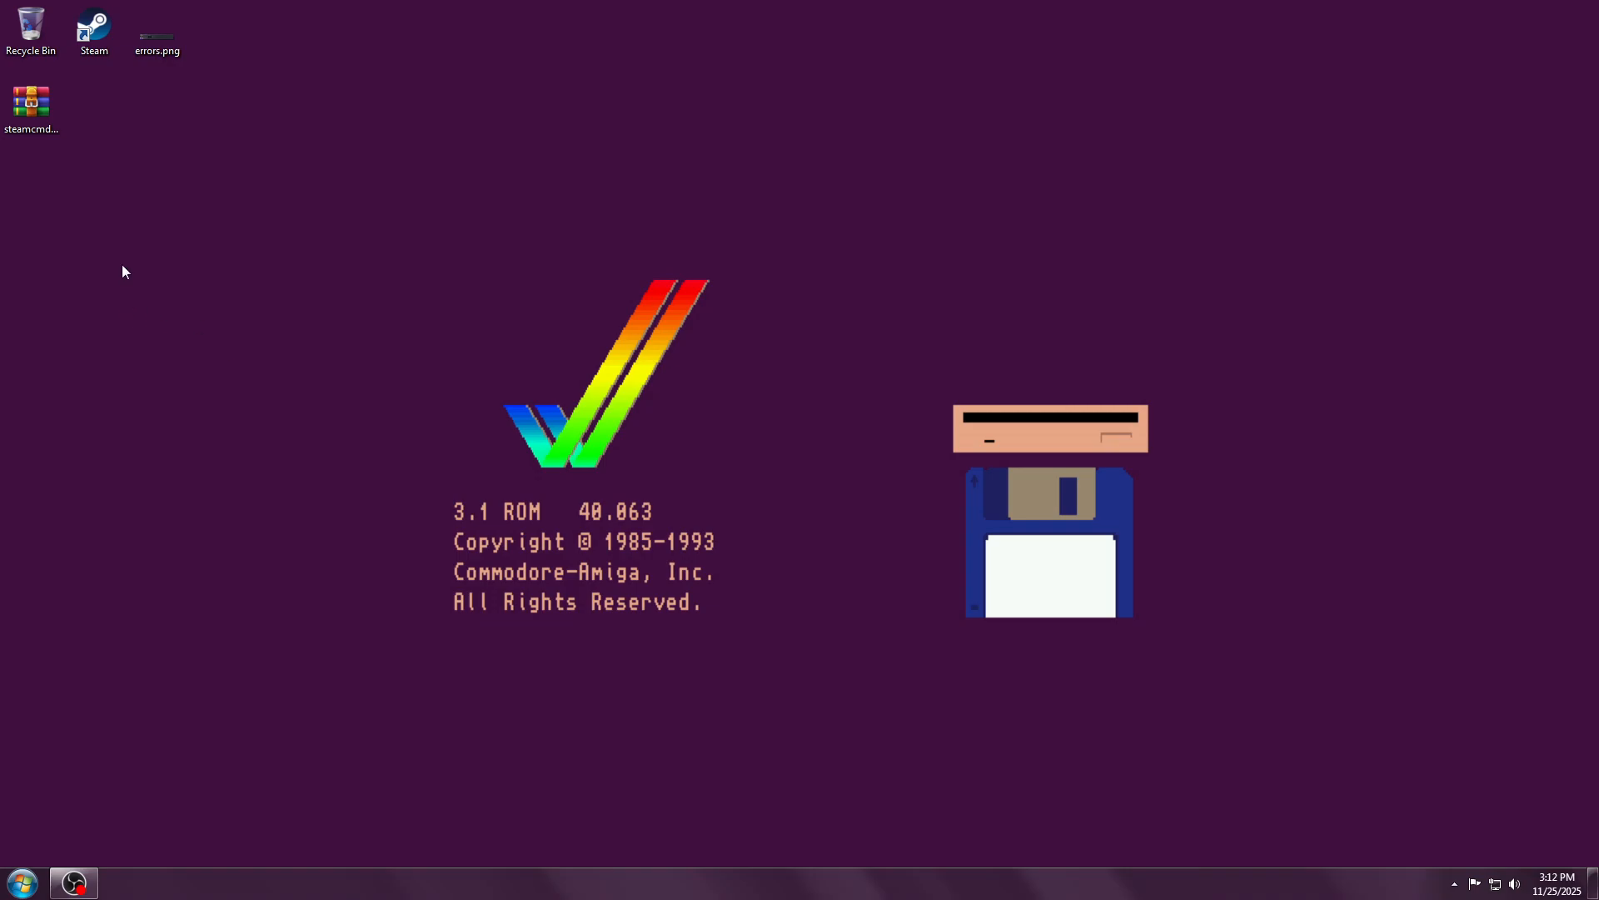
Step: Create a new desktop folder named steamcmd
double_click(32, 104)
right_click(96, 108)
mouse_move(182, 241)
left_click(333, 242)
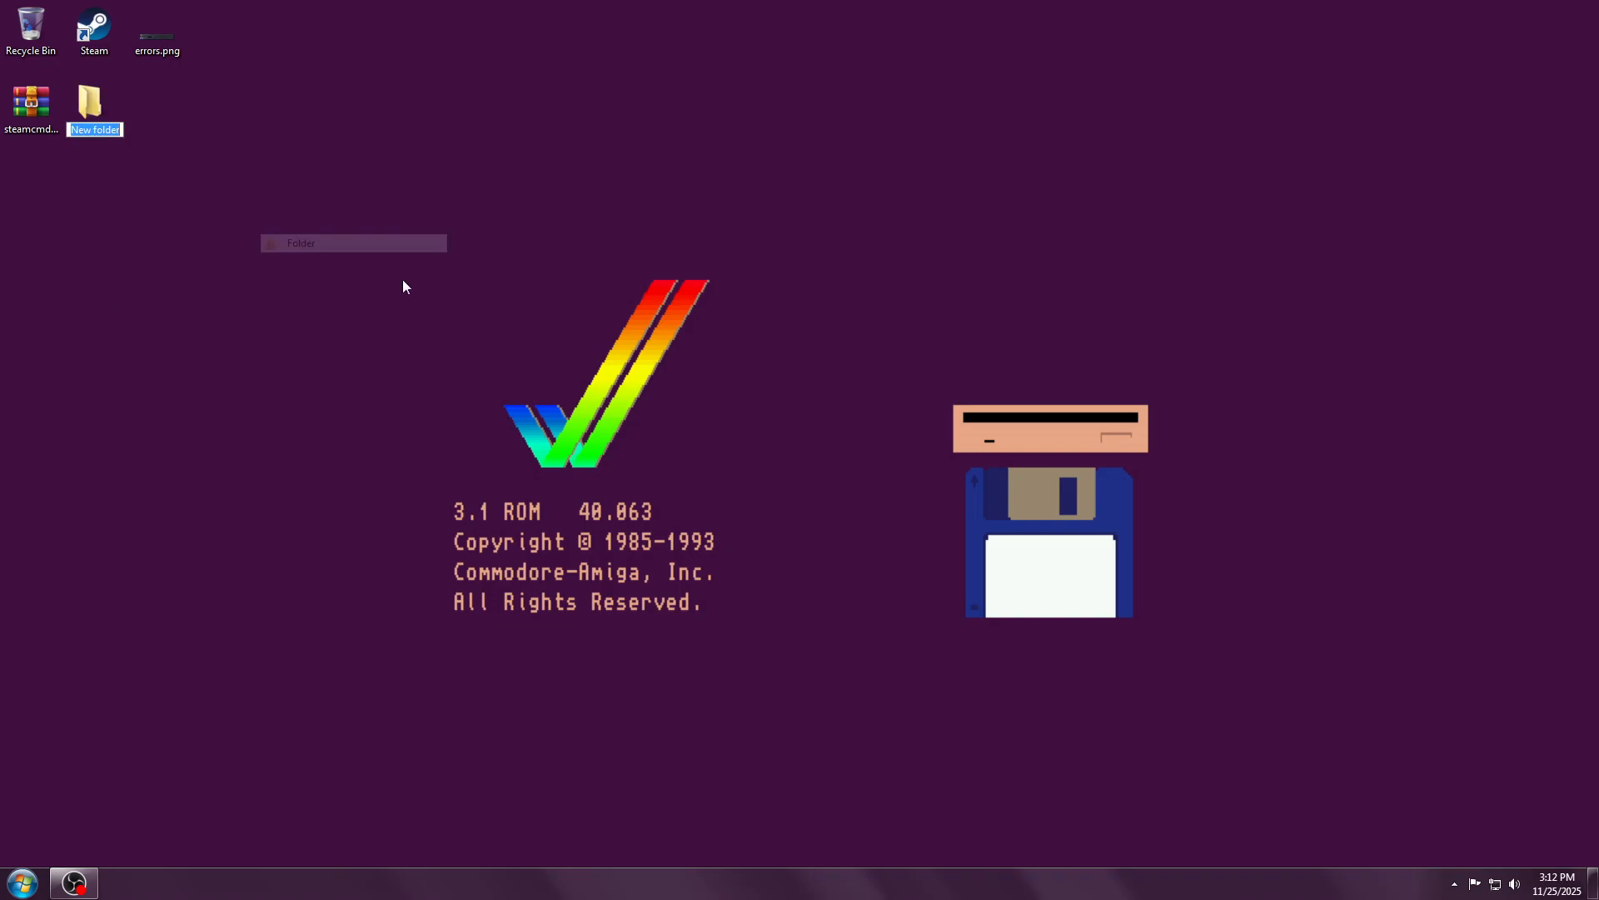
type("steamcmd")
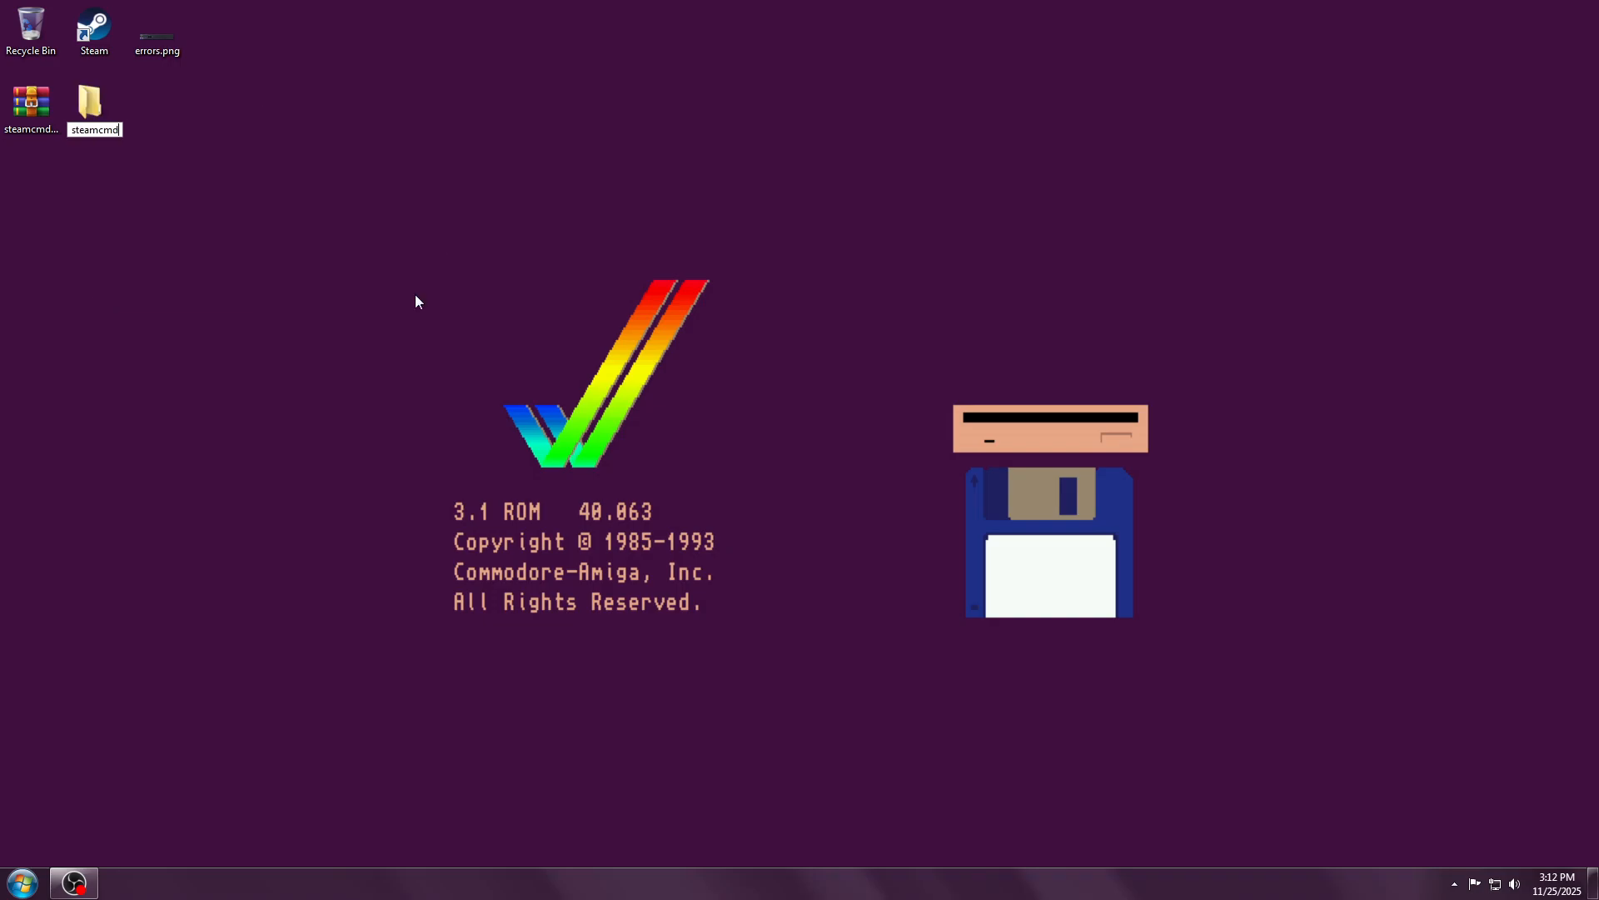
key("Return")
Step: Extract steamcmd.exe from steamcmd.zip into the steamcmd folder and close WinRAR
double_click(35, 107)
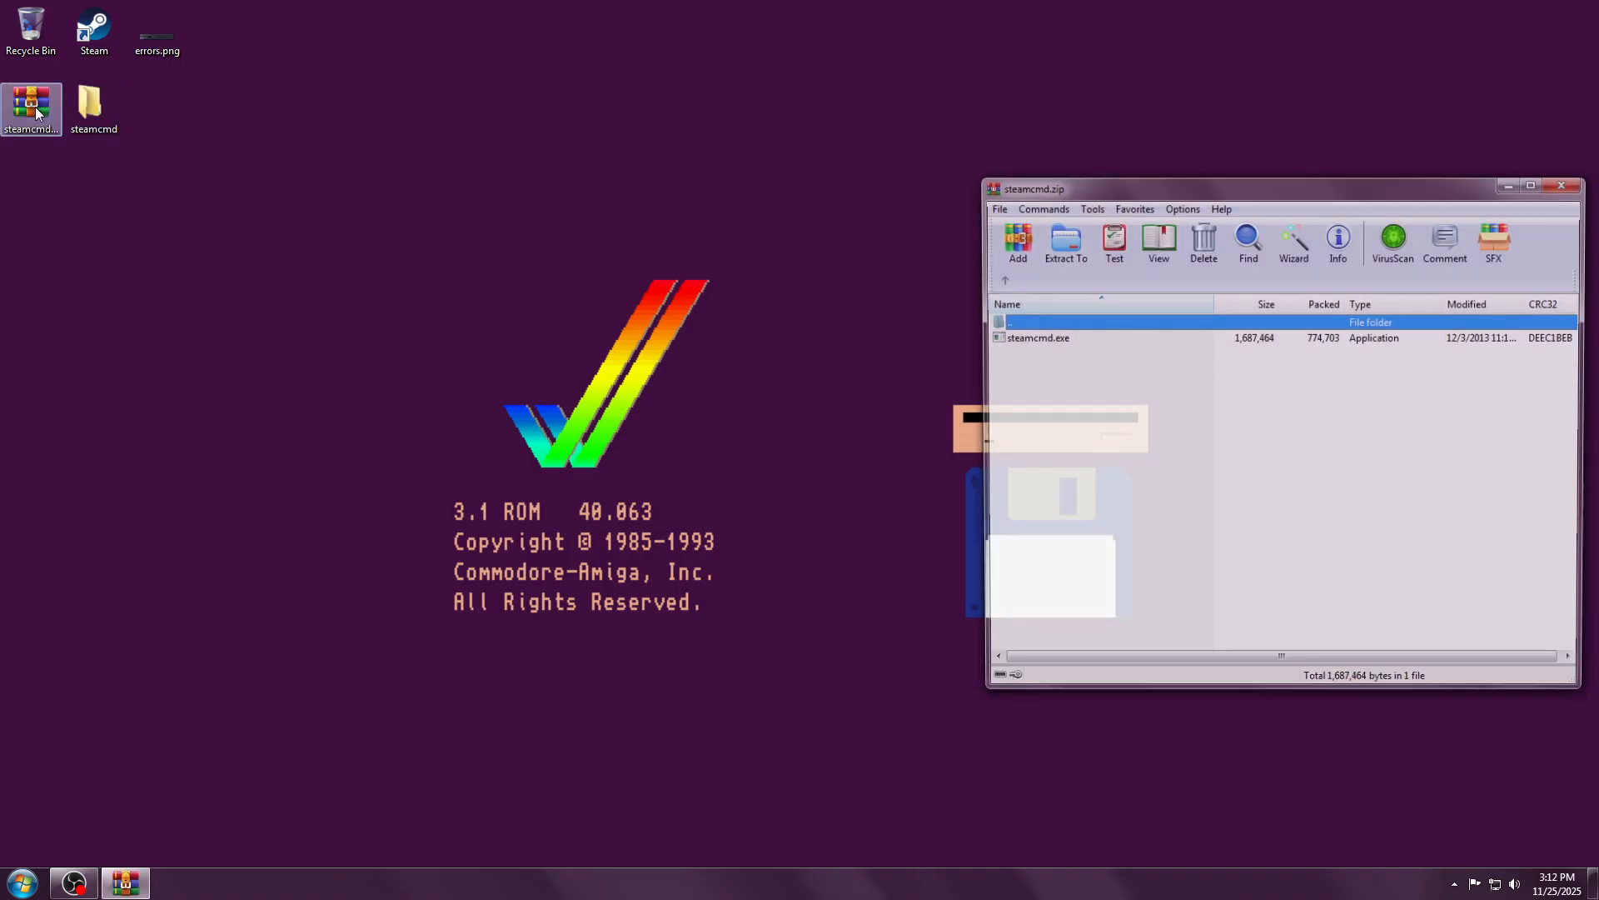
left_click_drag(1052, 348, 117, 117)
left_click(1567, 182)
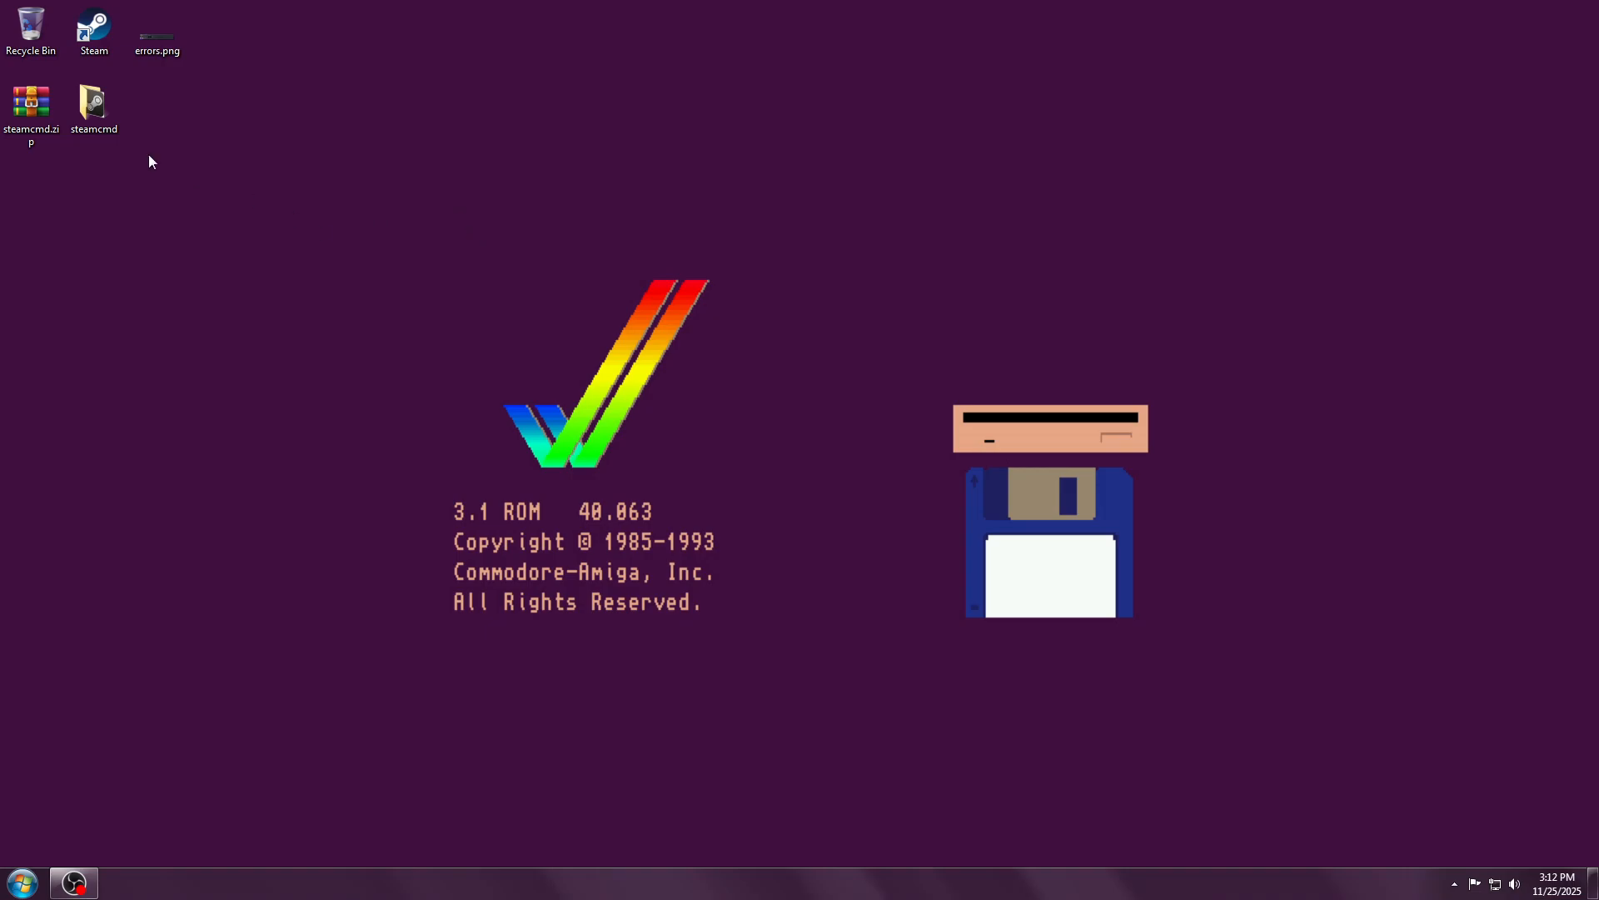
Step: Open the steamcmd folder in Explorer and select its address-bar path
double_click(94, 107)
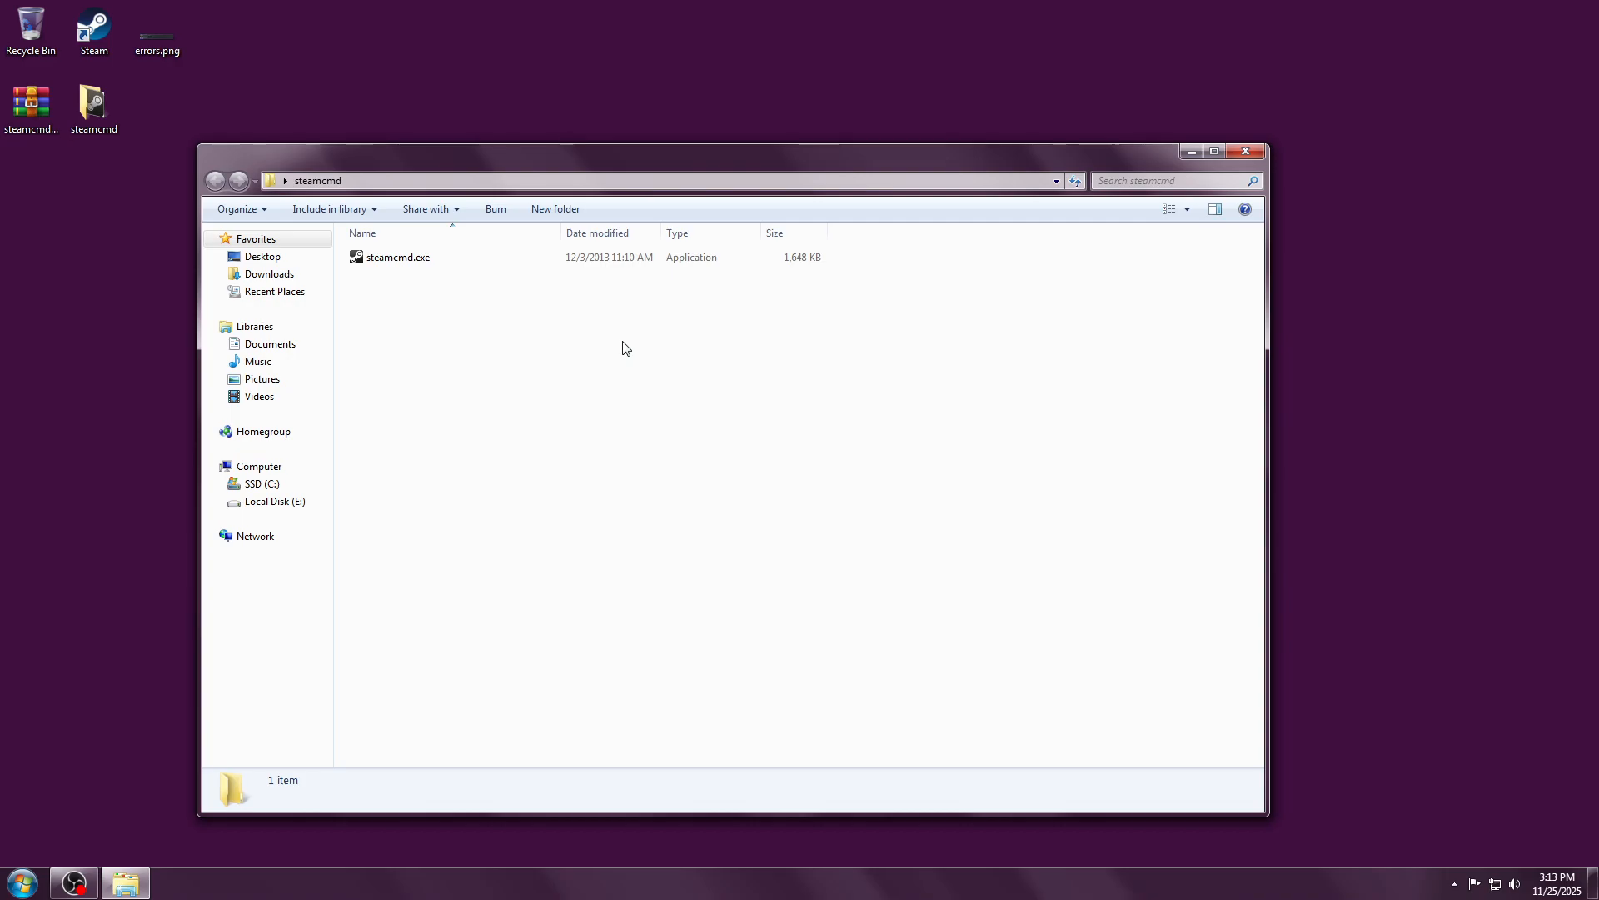
left_click(691, 188)
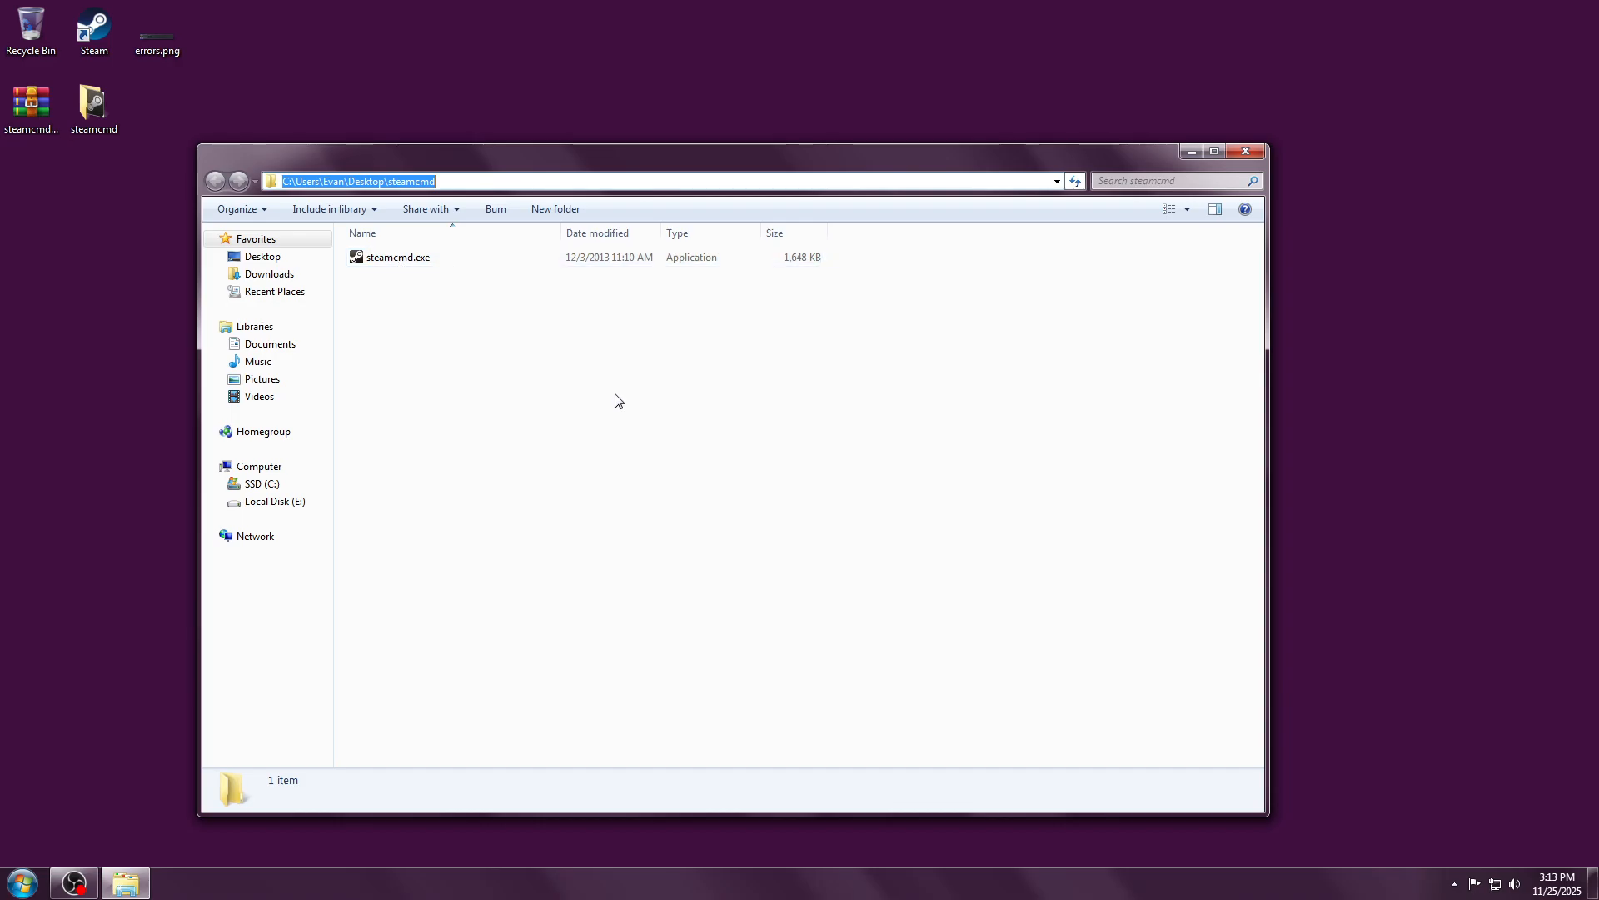
Step: Launch cmd from the steamcmd folder's address bar, then minimize the Explorer window
type("cmd")
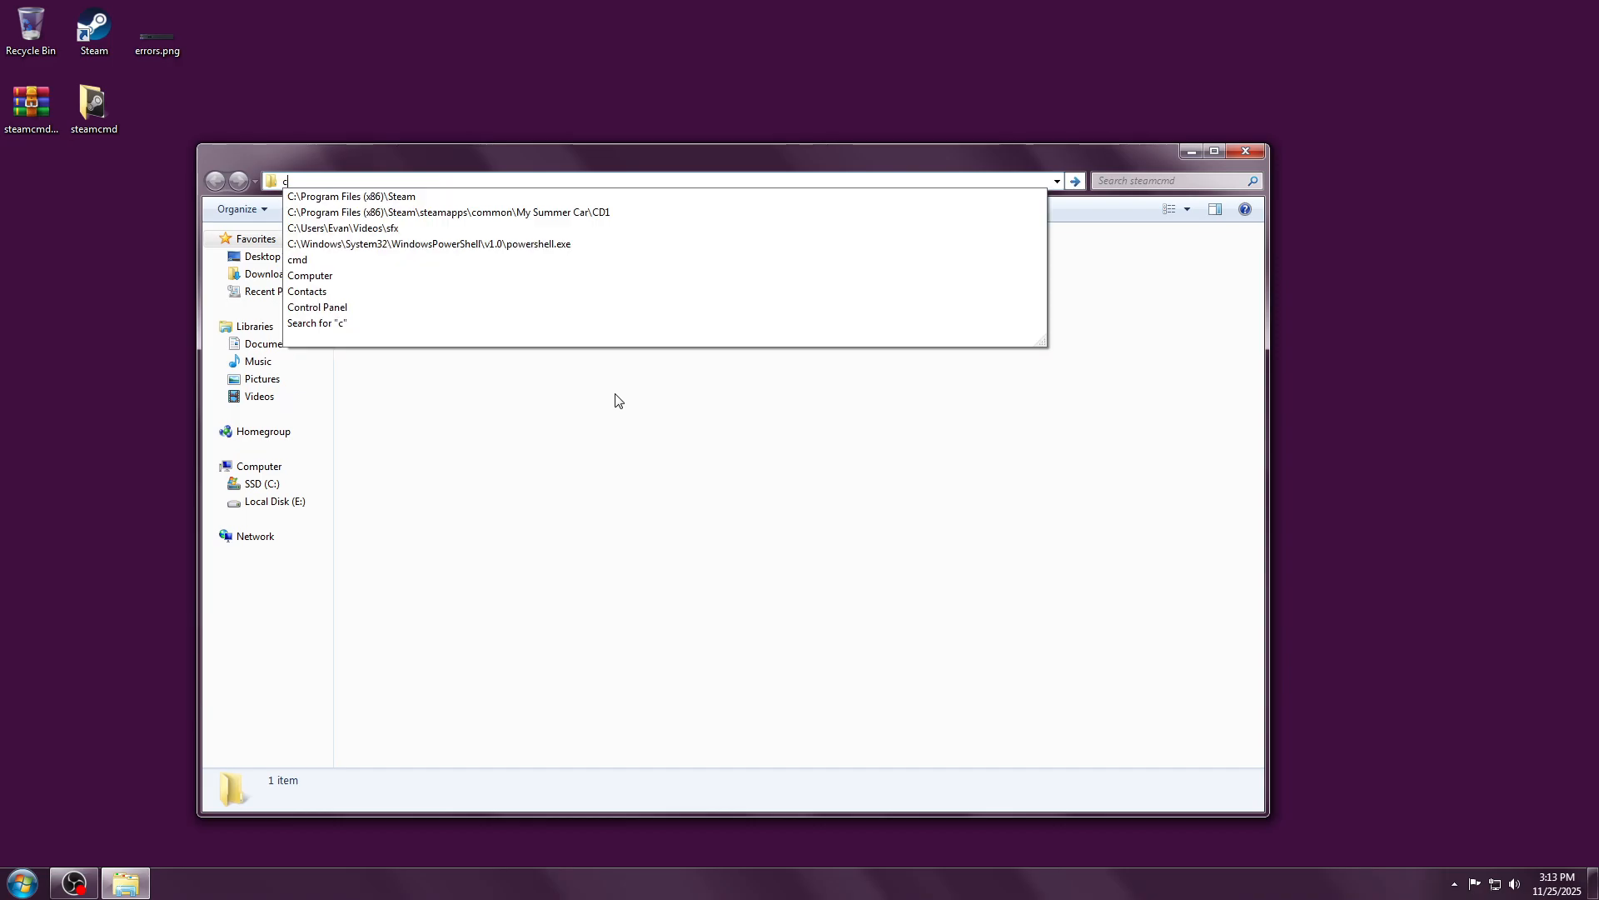
key("Return")
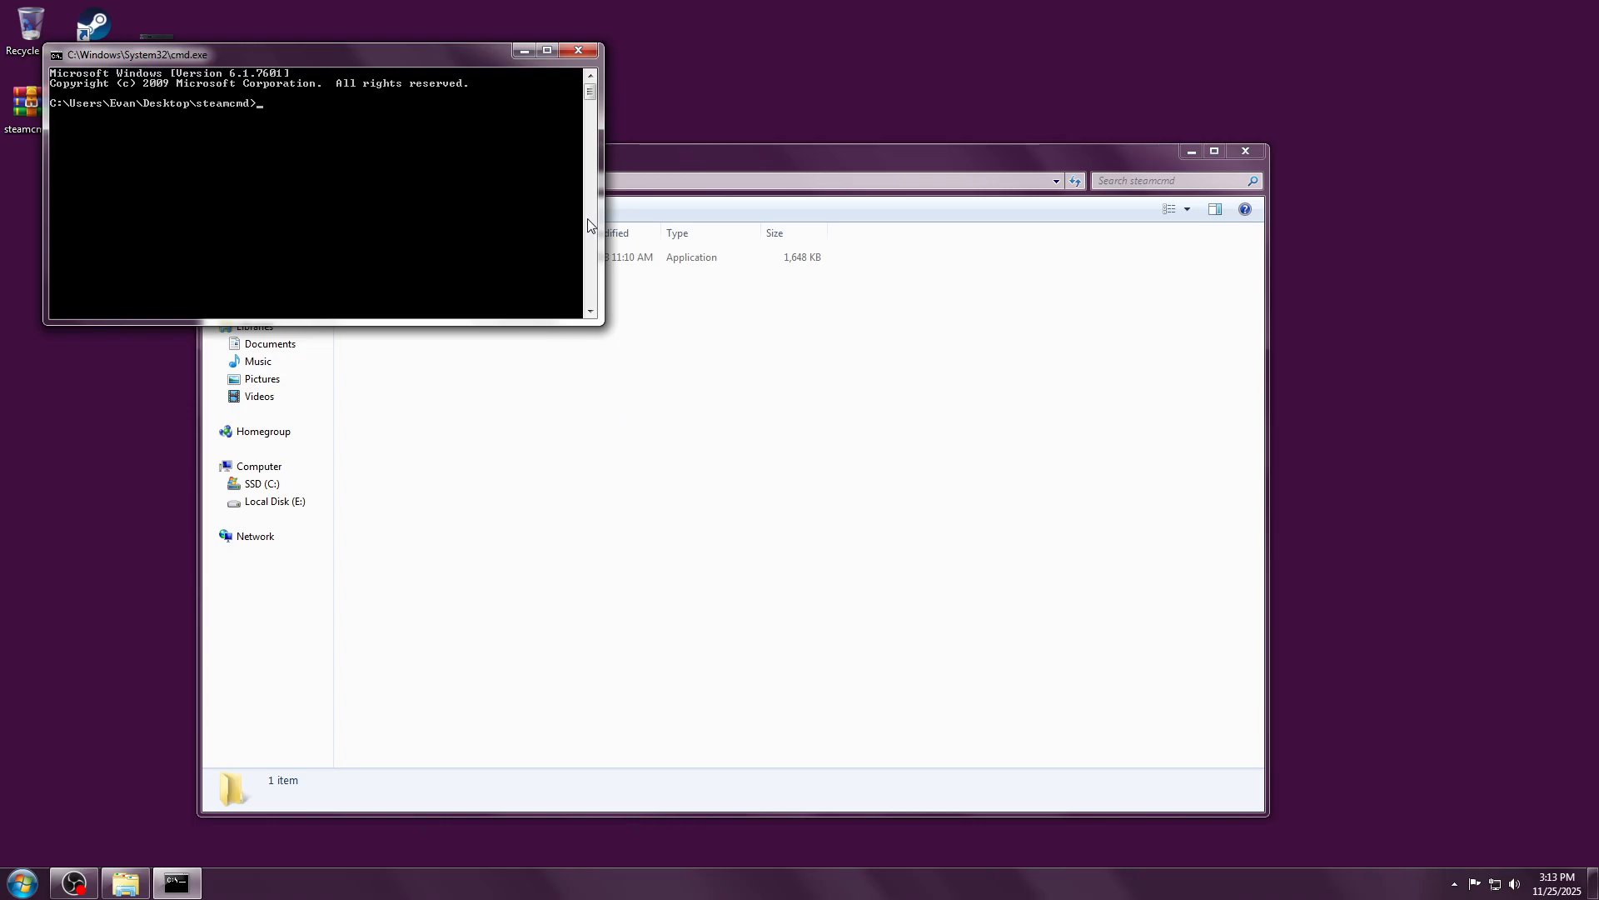
left_click(621, 201)
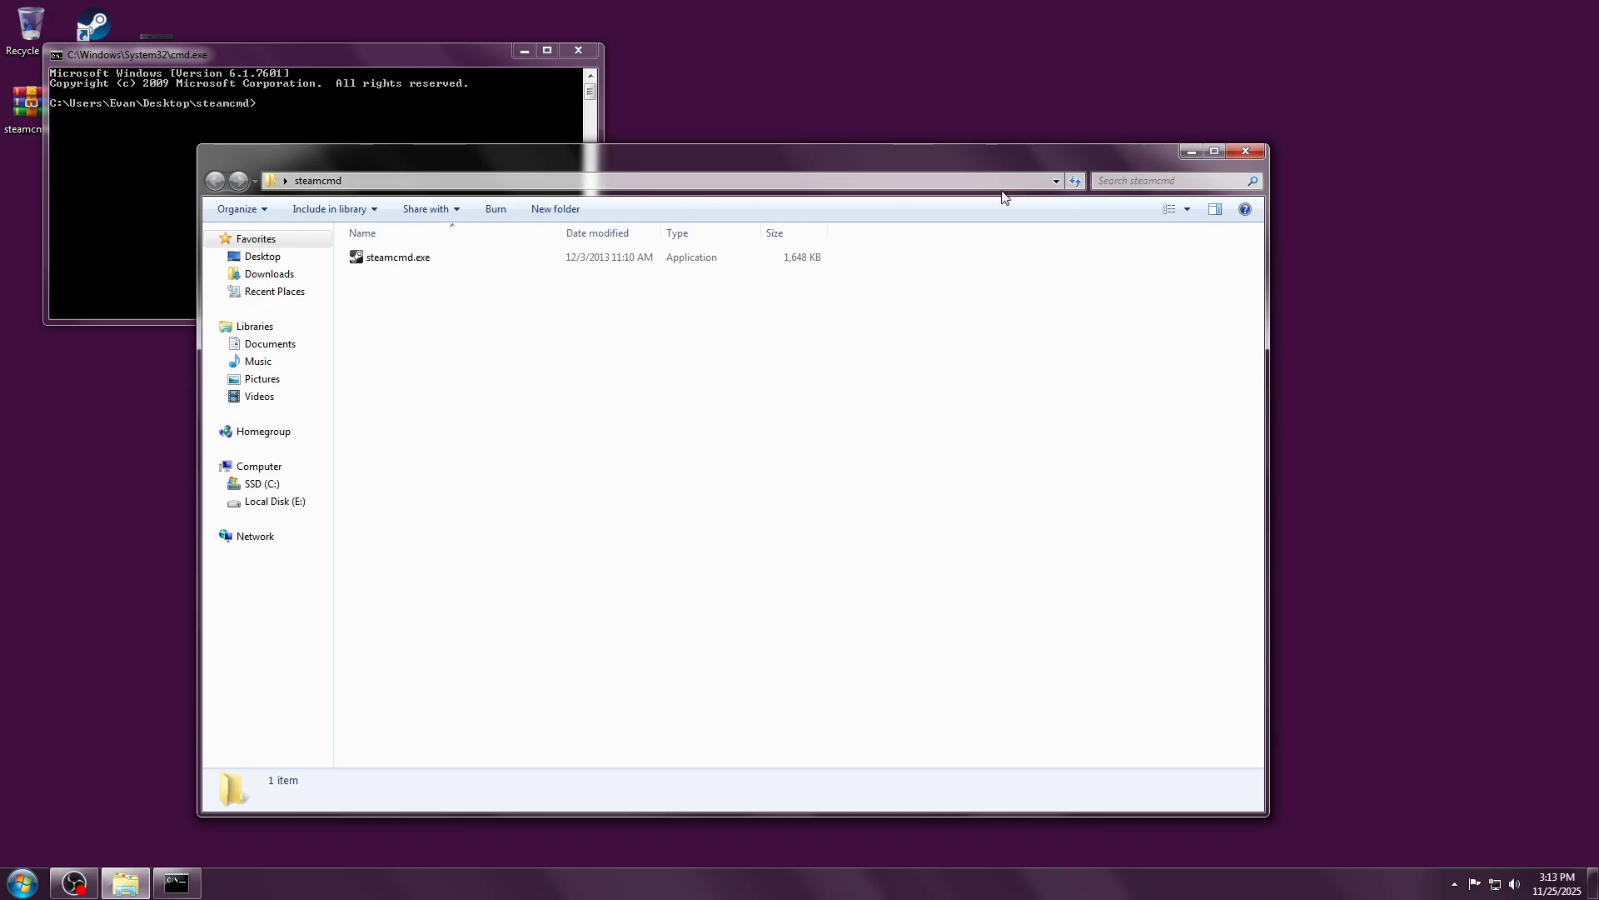
left_click(1190, 152)
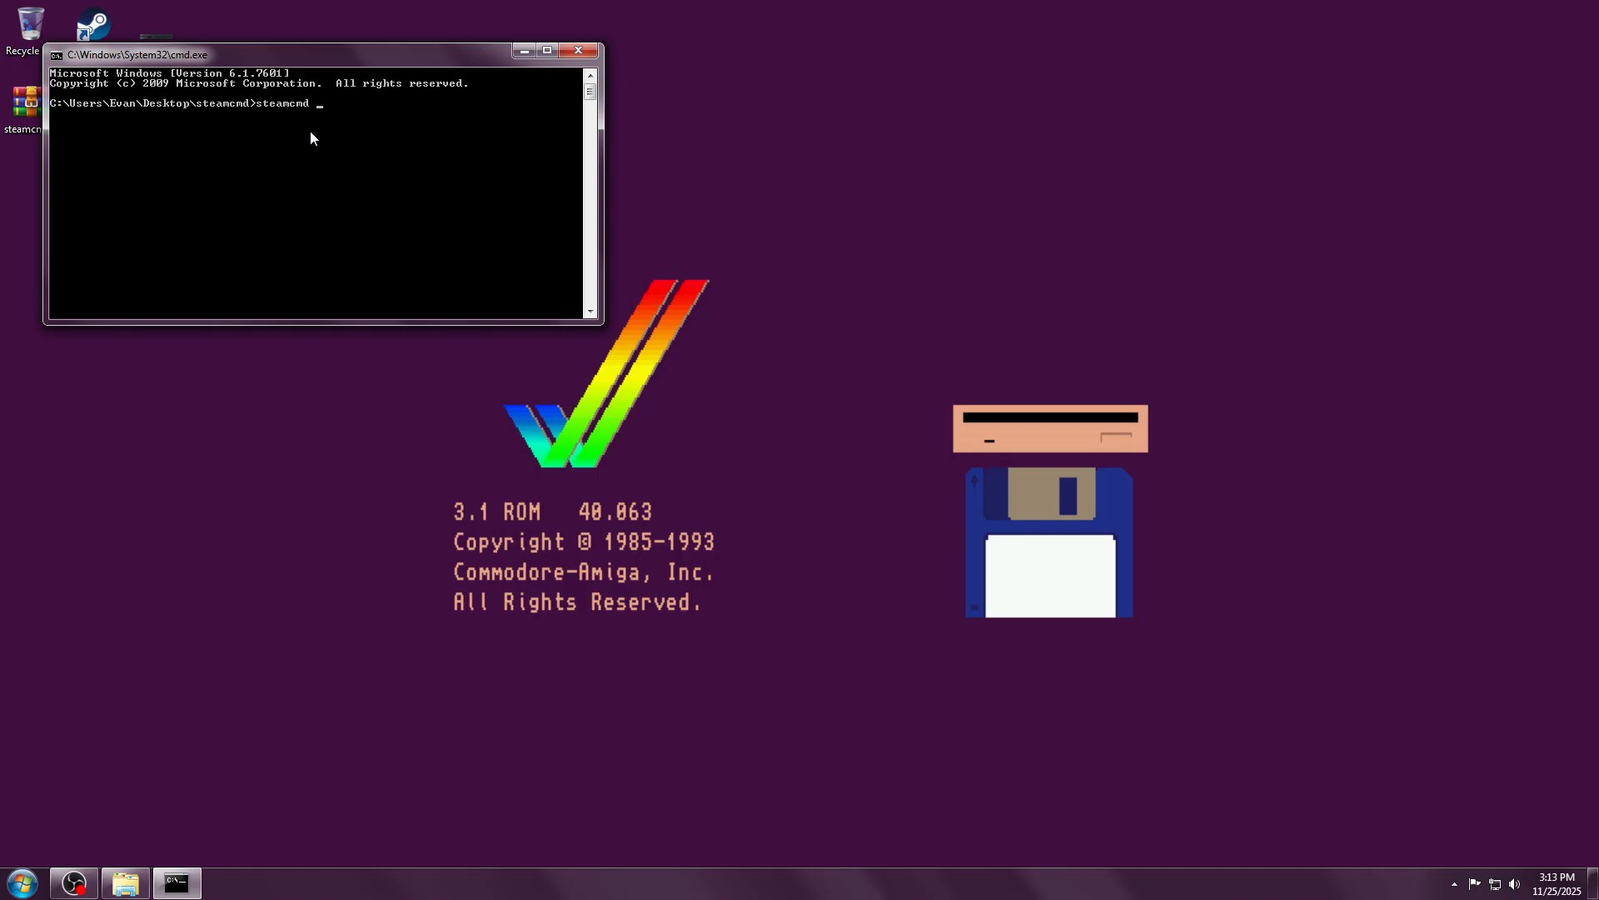
Step: Run 'steamcmd -overrideminos' to self-update to the Steam> prompt, then restore the steamcmd folder
type("rrideminos")
key("Return")
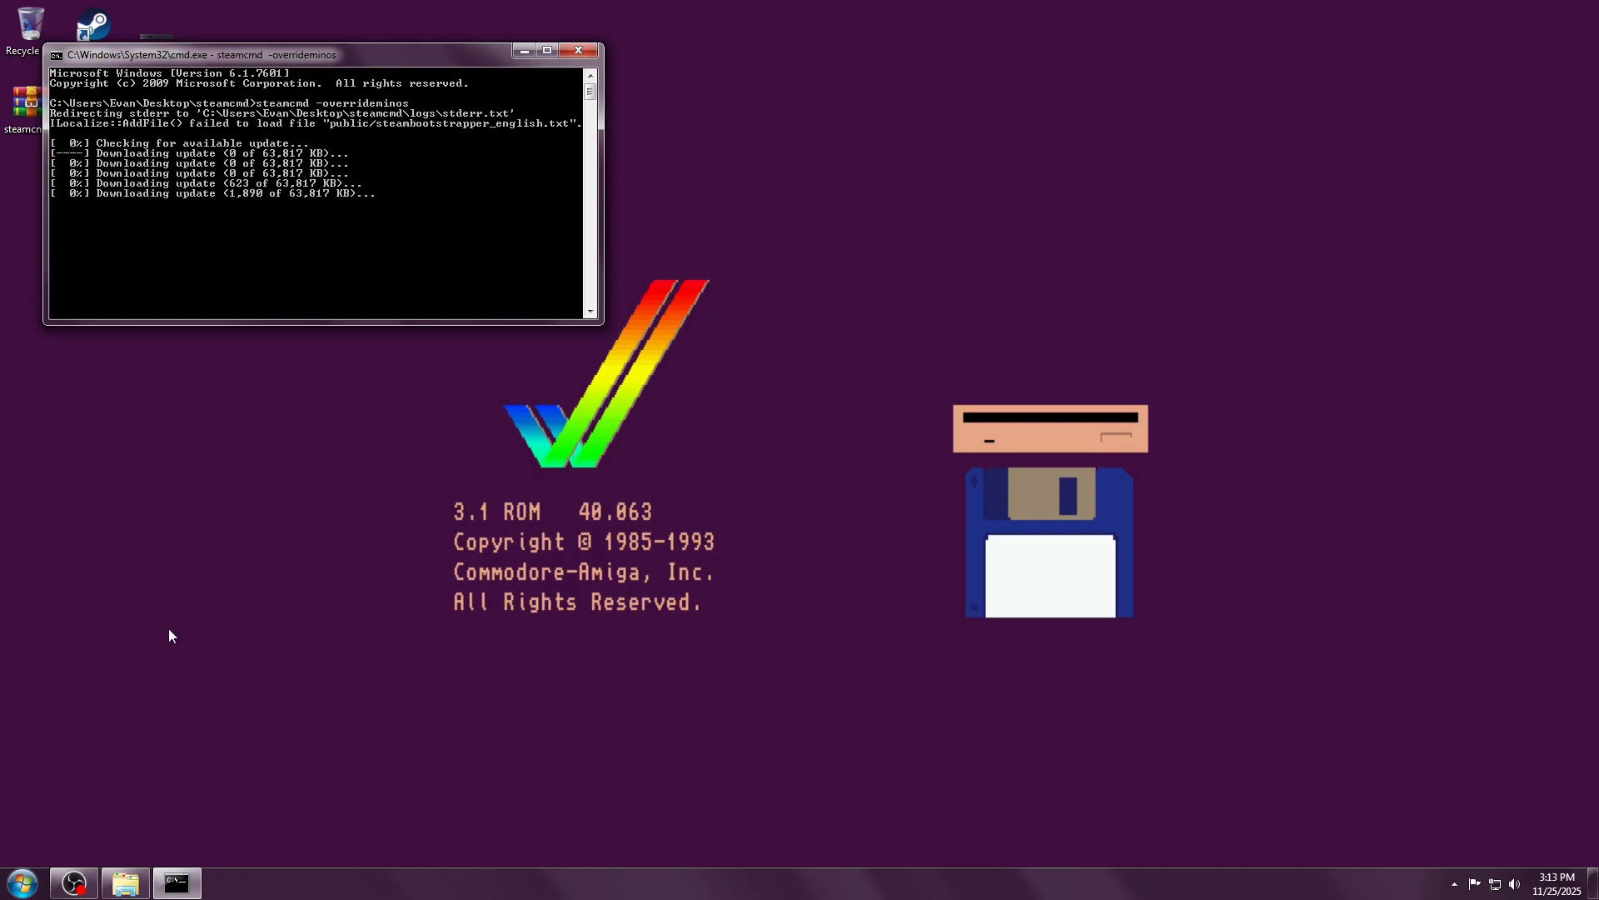
left_click(136, 887)
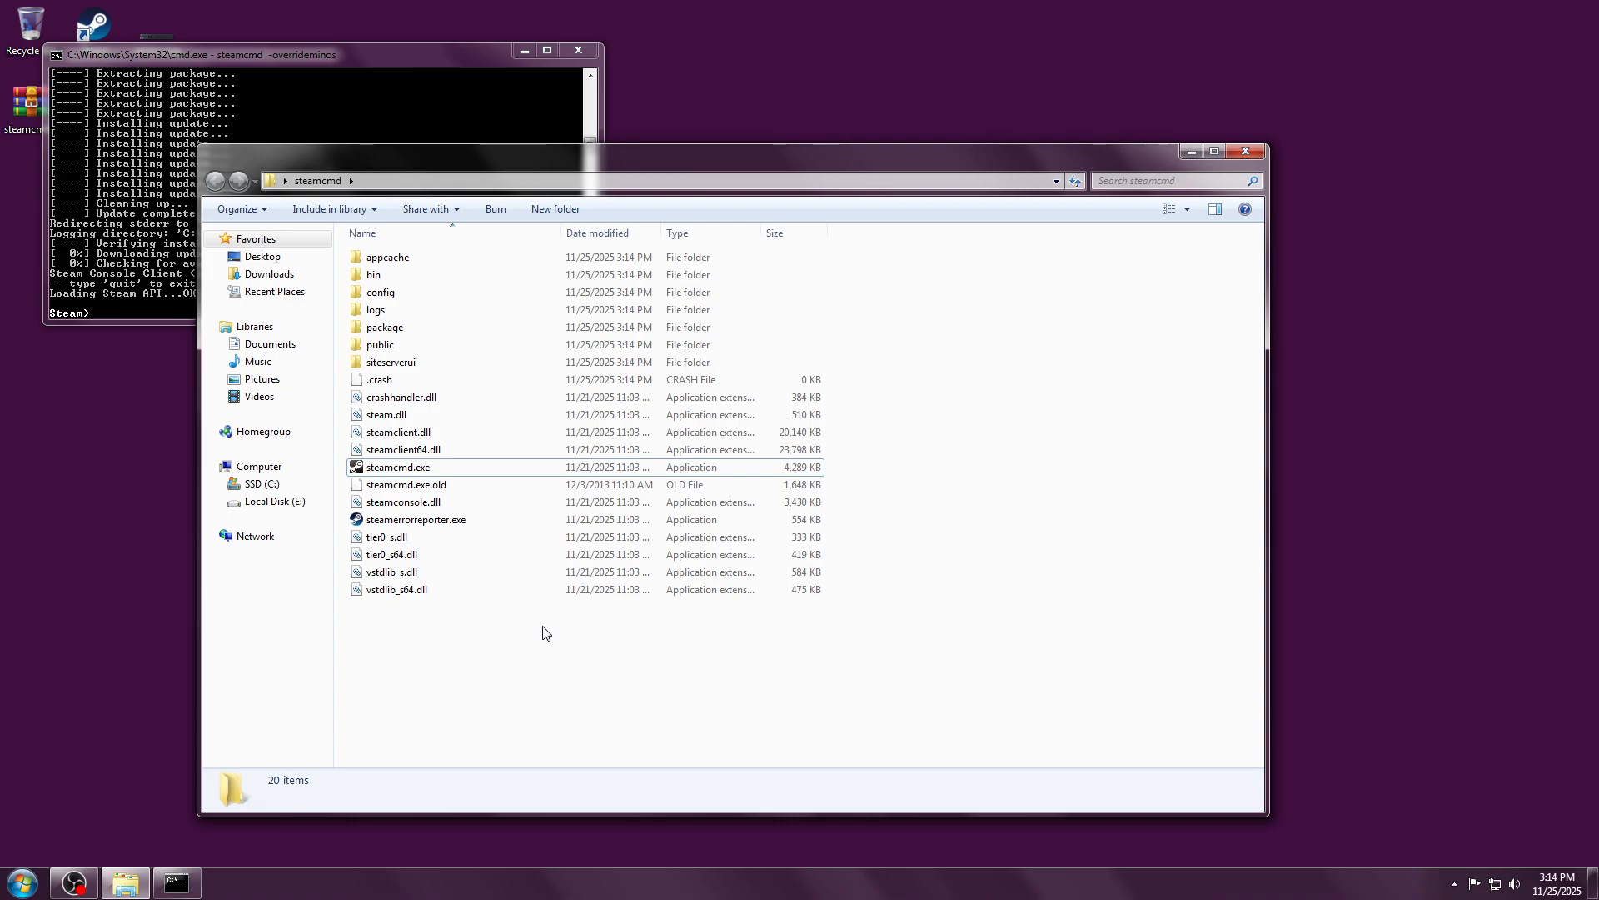
Step: Run force_install_dir "C:\Program Files (x86)\Steam" using the pasted Steam path
left_click(119, 300)
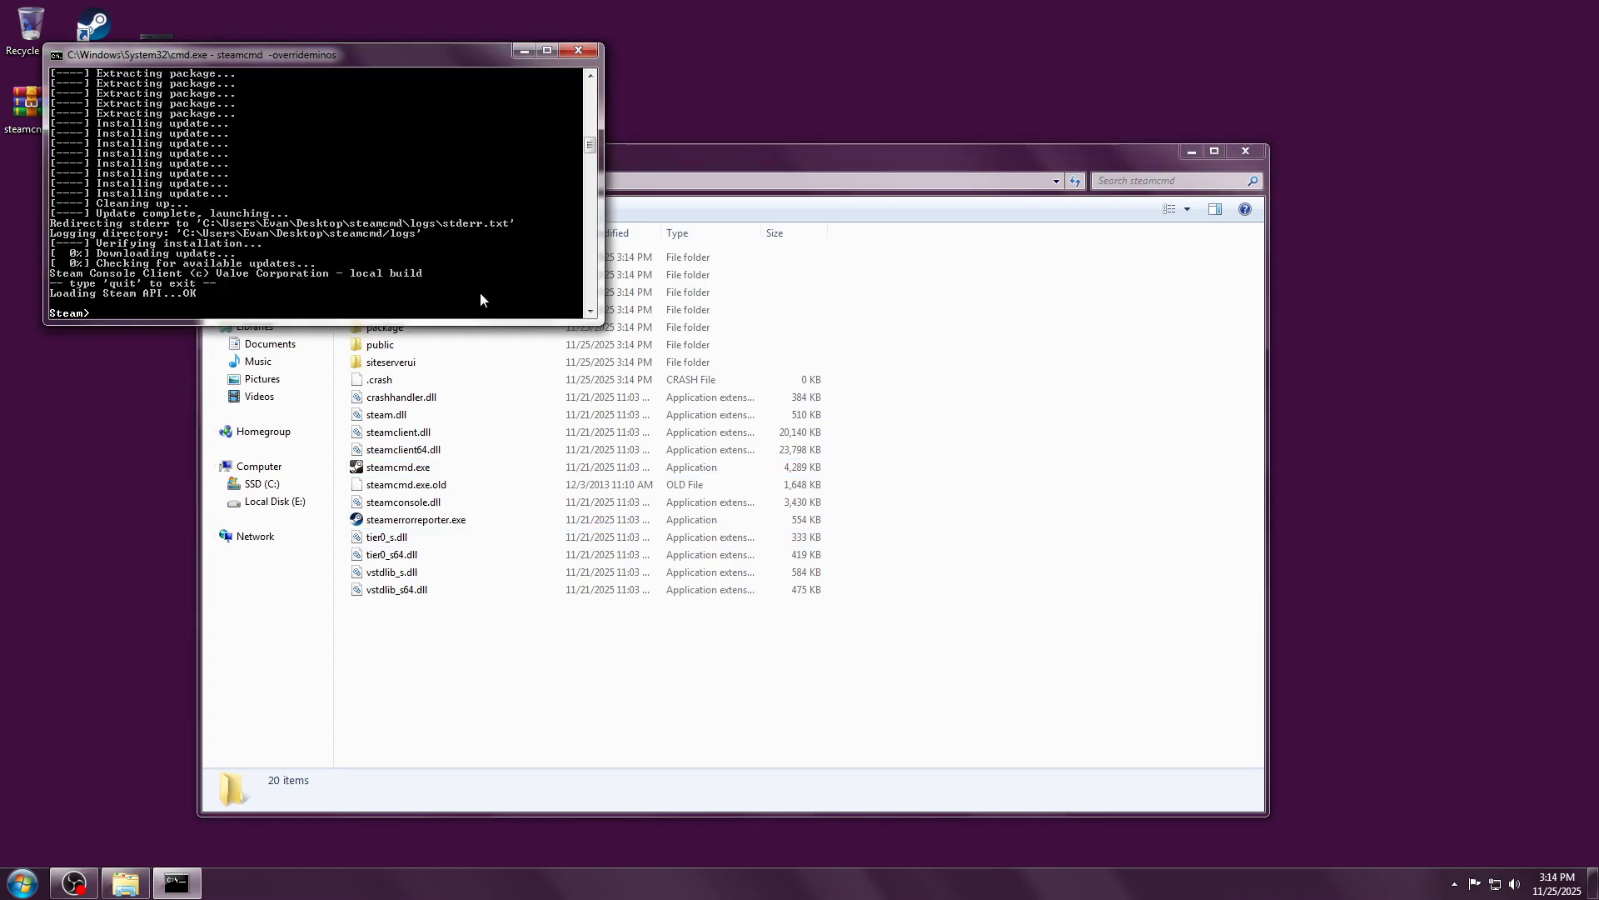
type("force_install_dir")
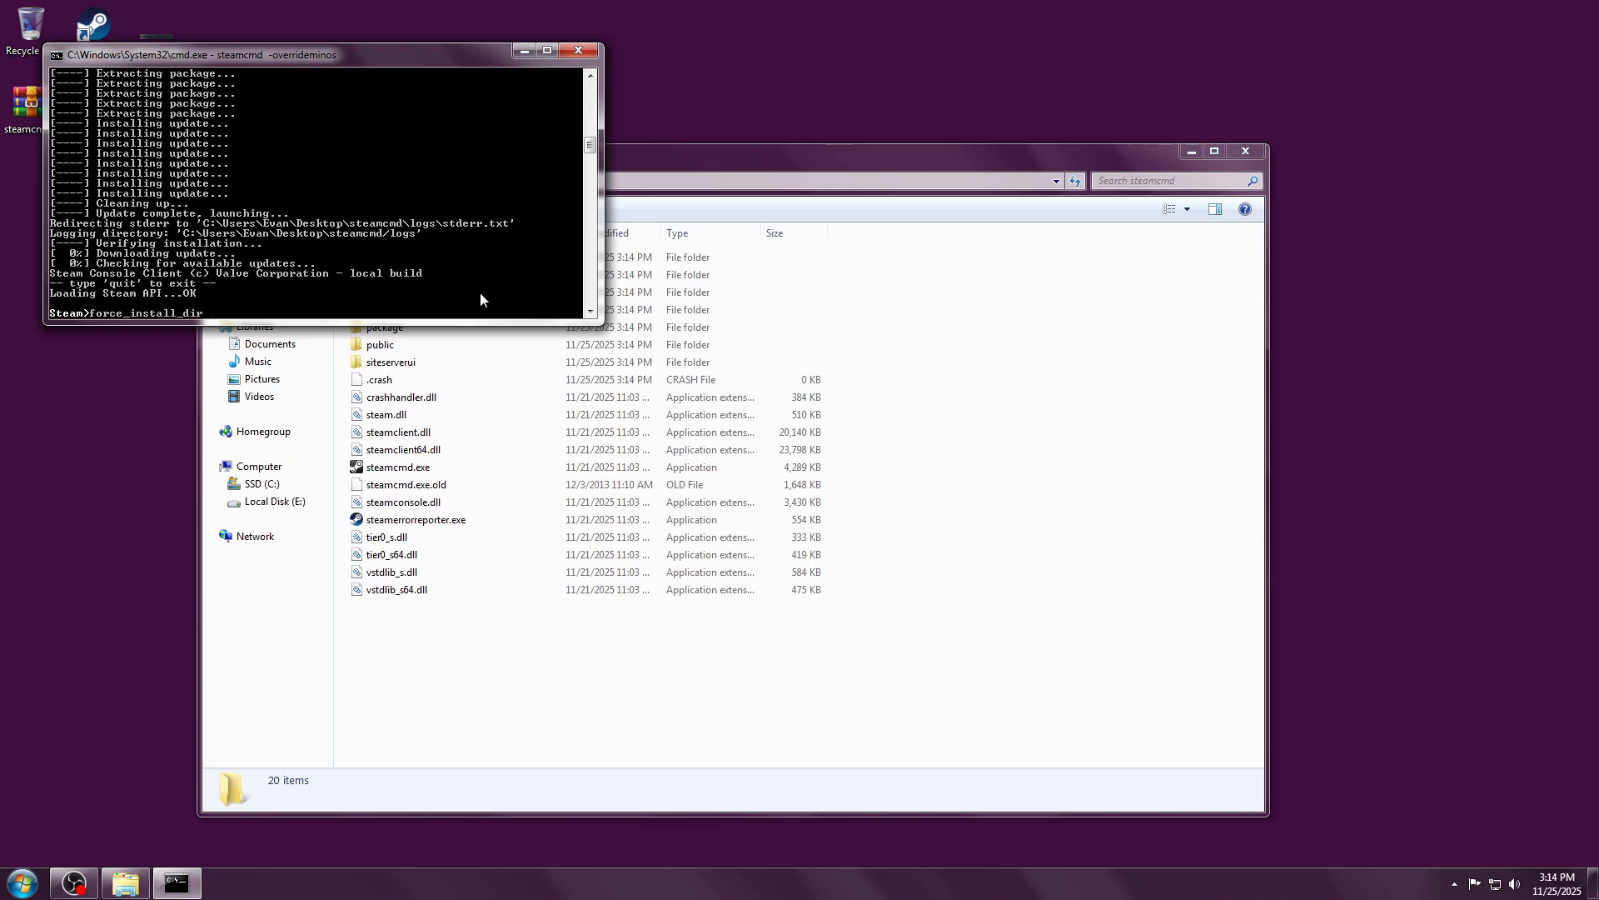
type(" \"")
right_click(241, 316)
left_click(274, 363)
key("Return")
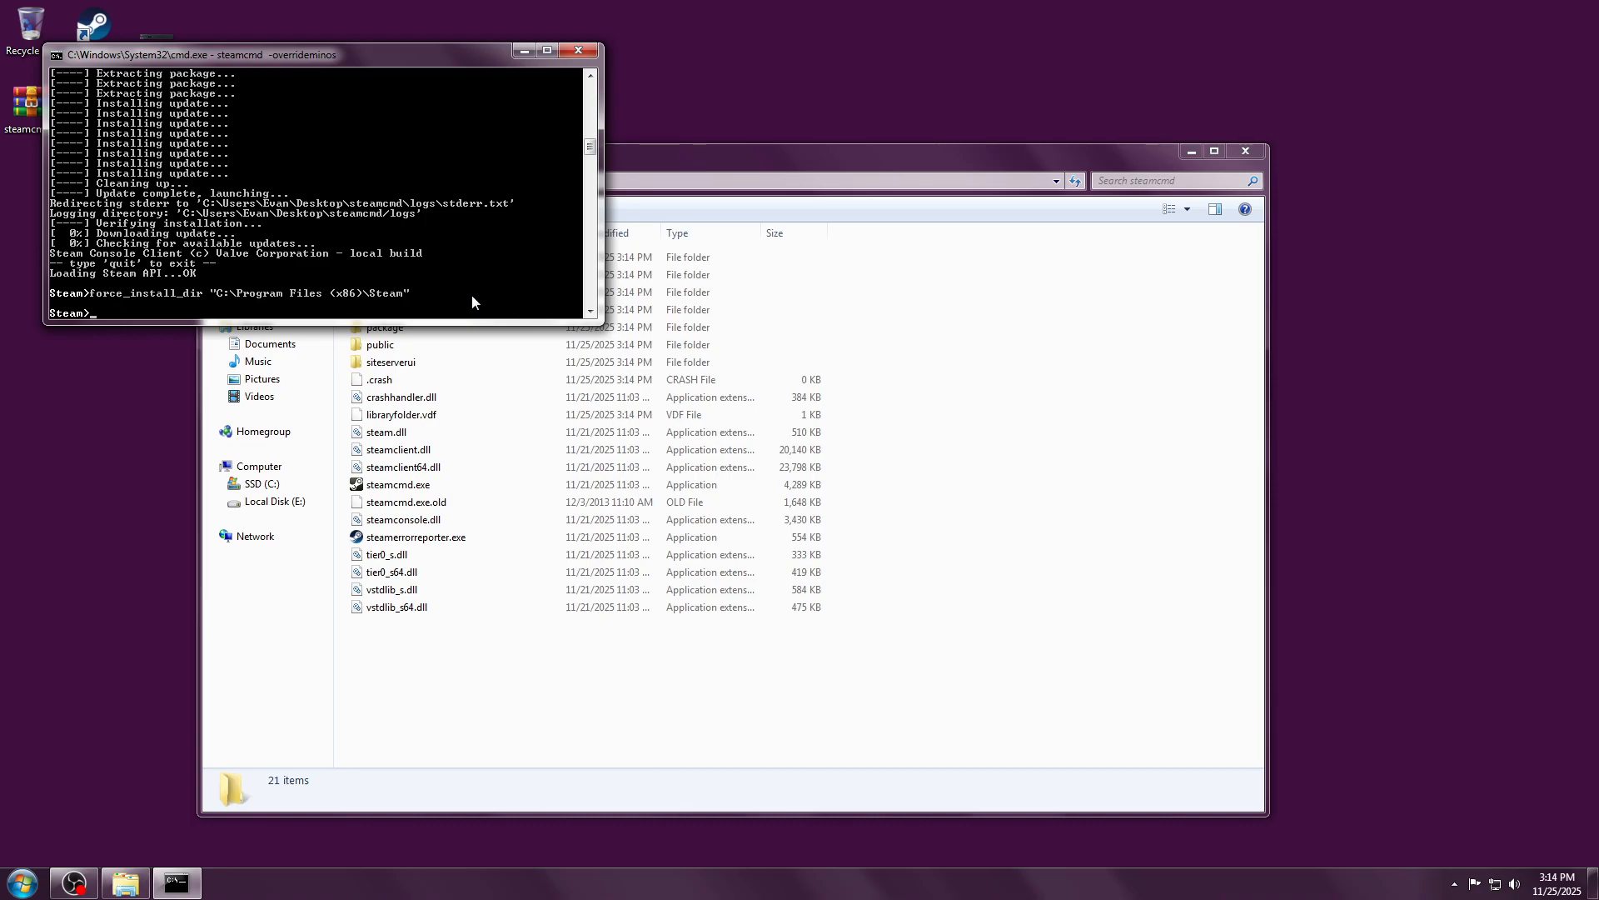
Step: Log in with the Steam account name and password, approving via Steam Guard
type("ogi")
type("n mastercapt")
type("e")
type("ainevan")
key("Return")
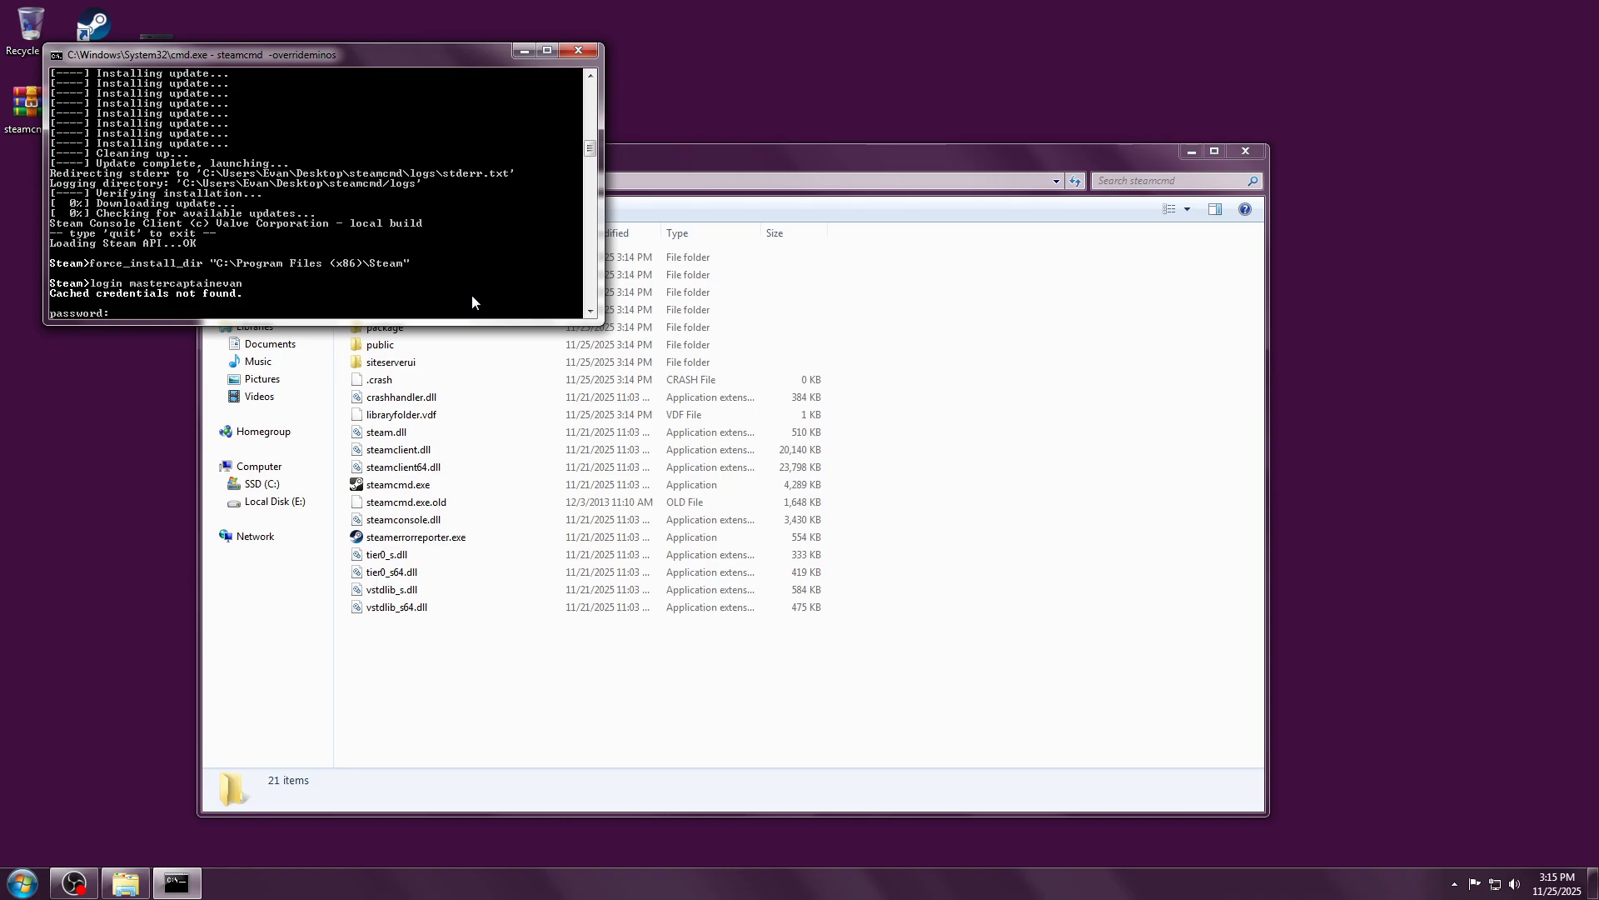
key("Return")
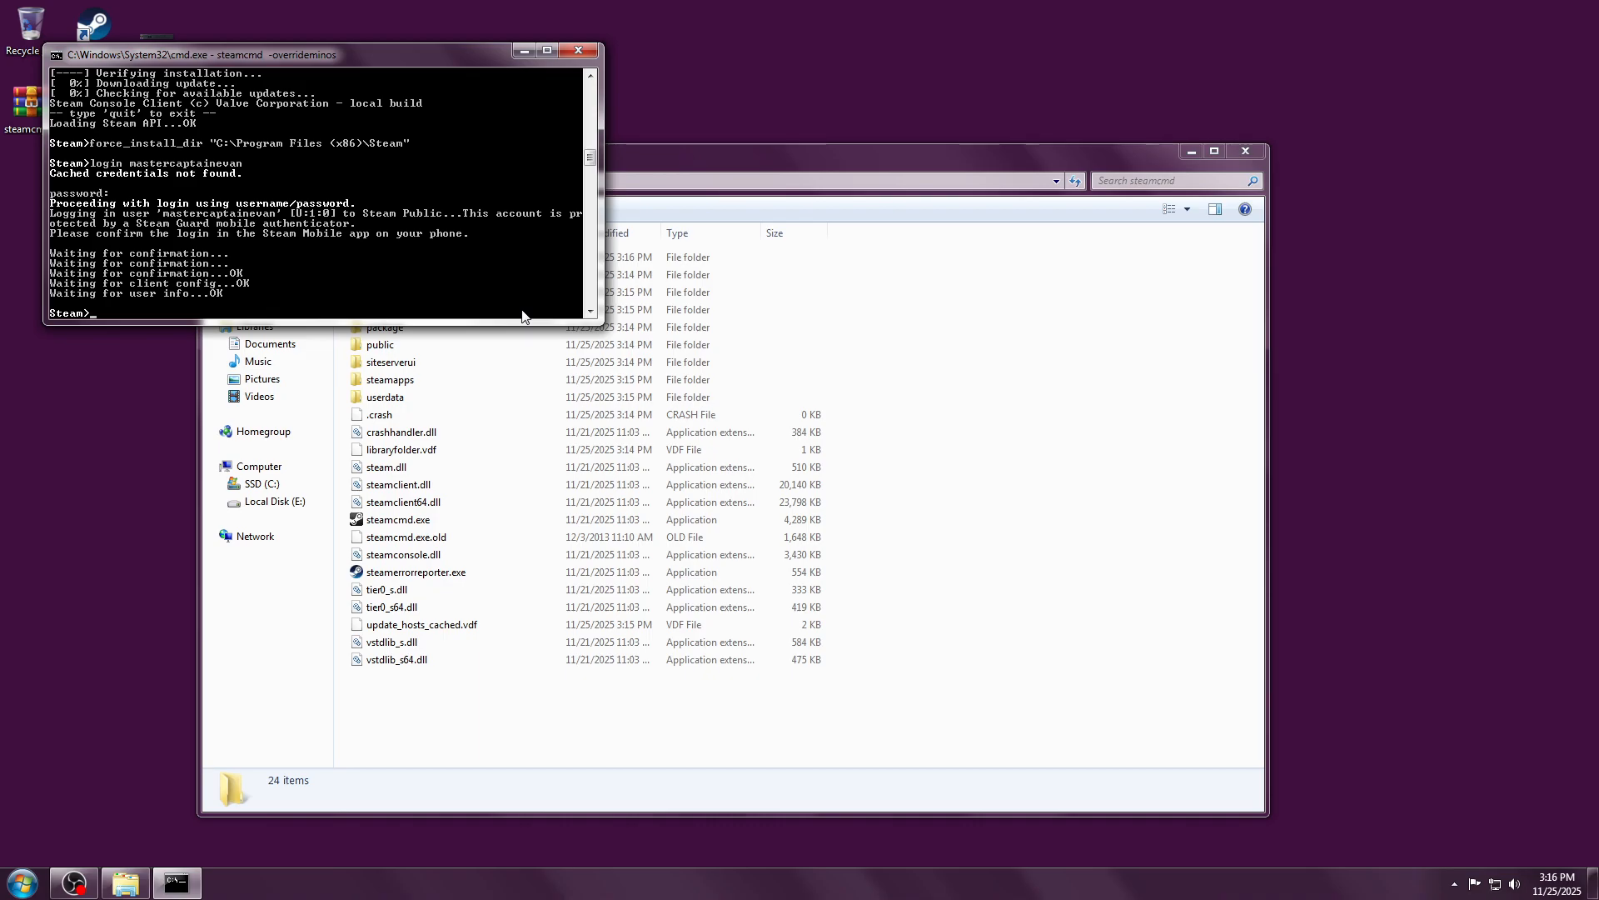
Step: Run app_update 1800730 and wait for the 'fully installed' success message
type("pp_update")
type("1800")
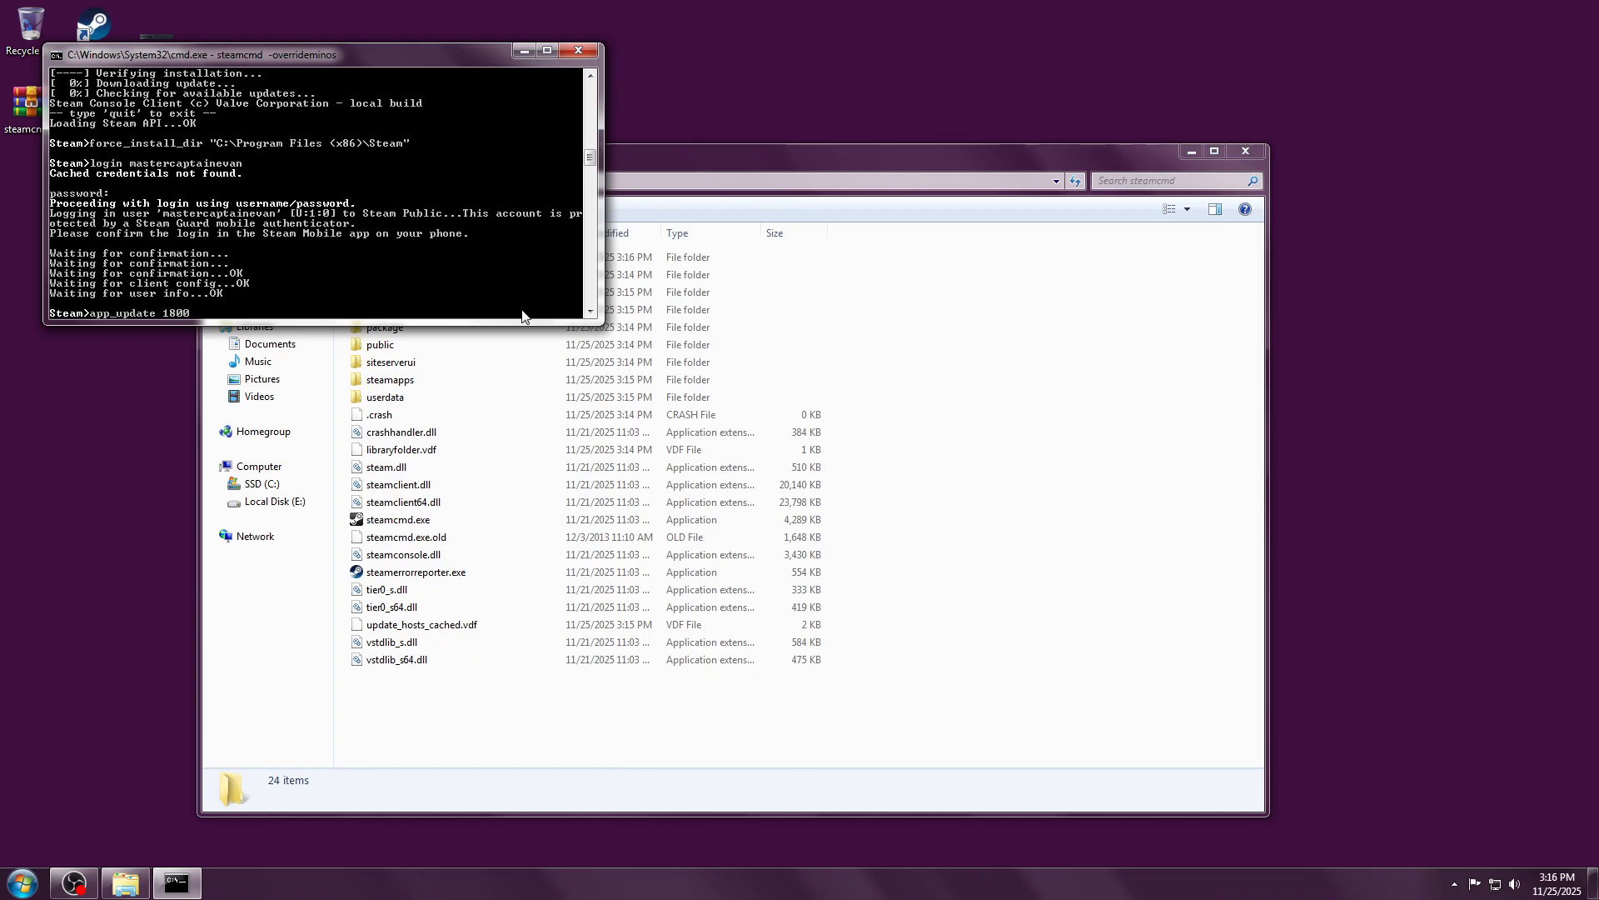
type("730")
key("Return")
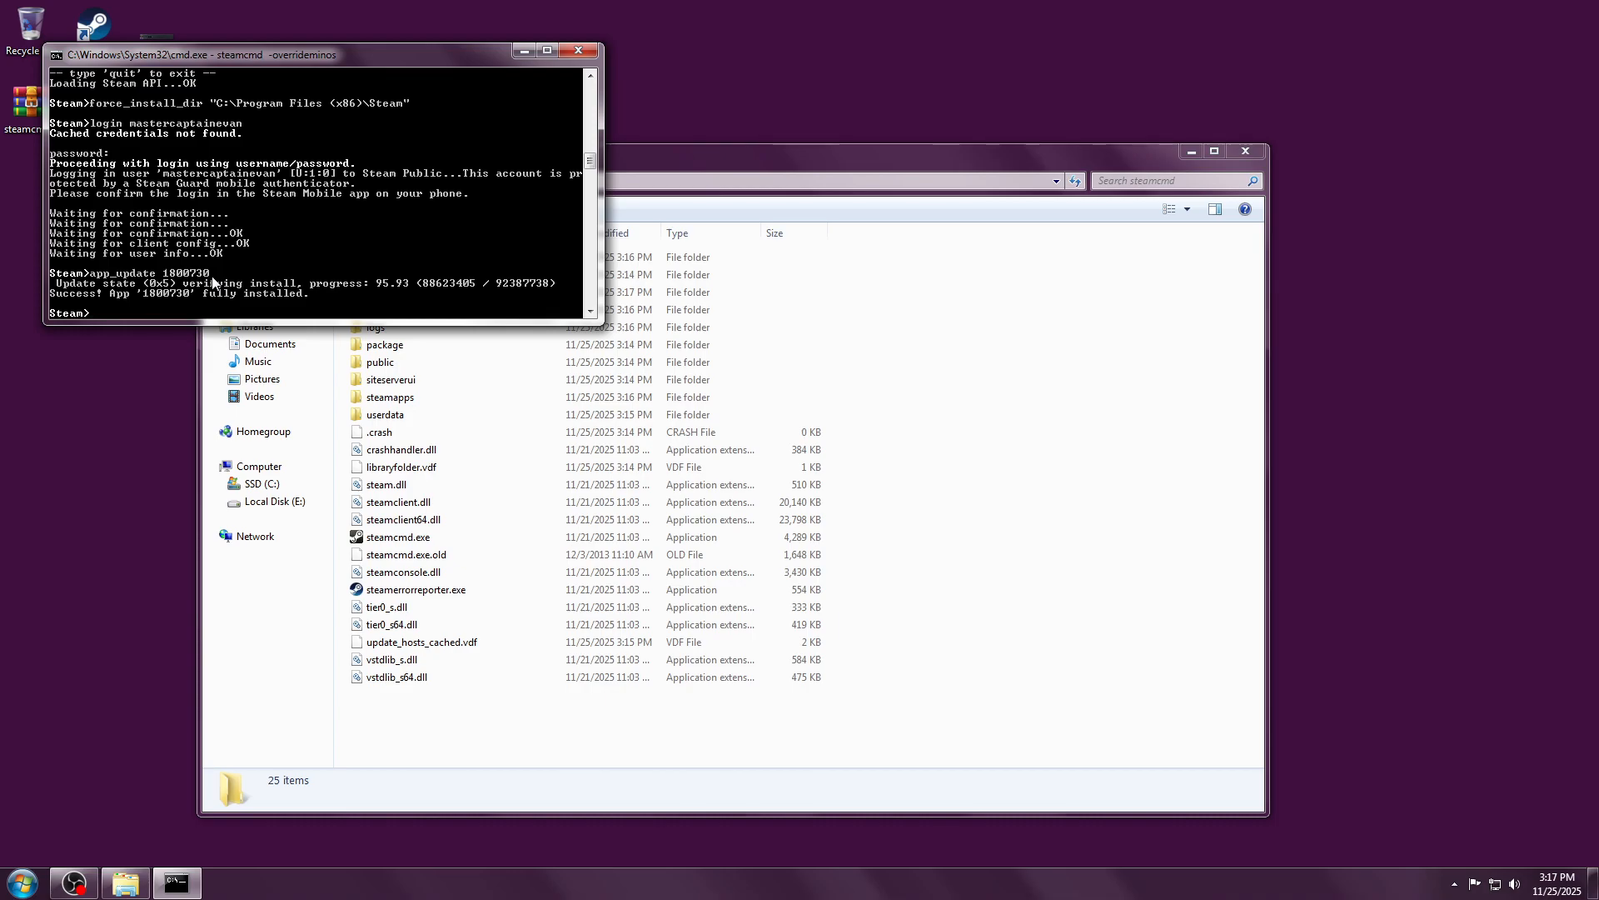
Step: Exit SteamCMD, close the console window, and launch Steam from its desktop shortcut
type("exit")
key("Return")
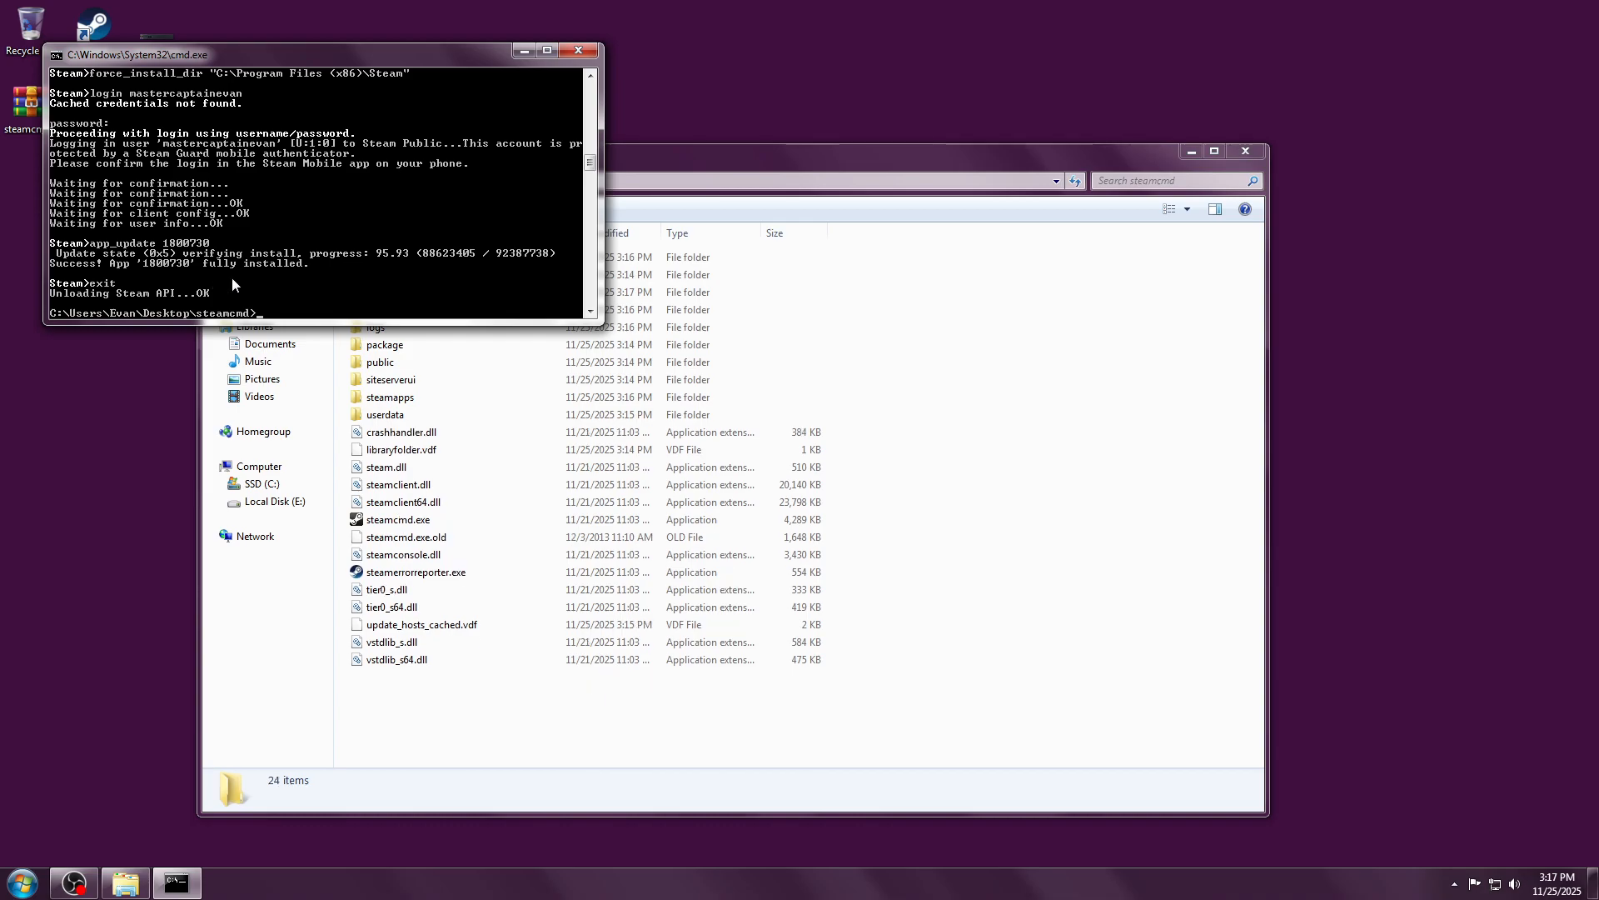
left_click(587, 50)
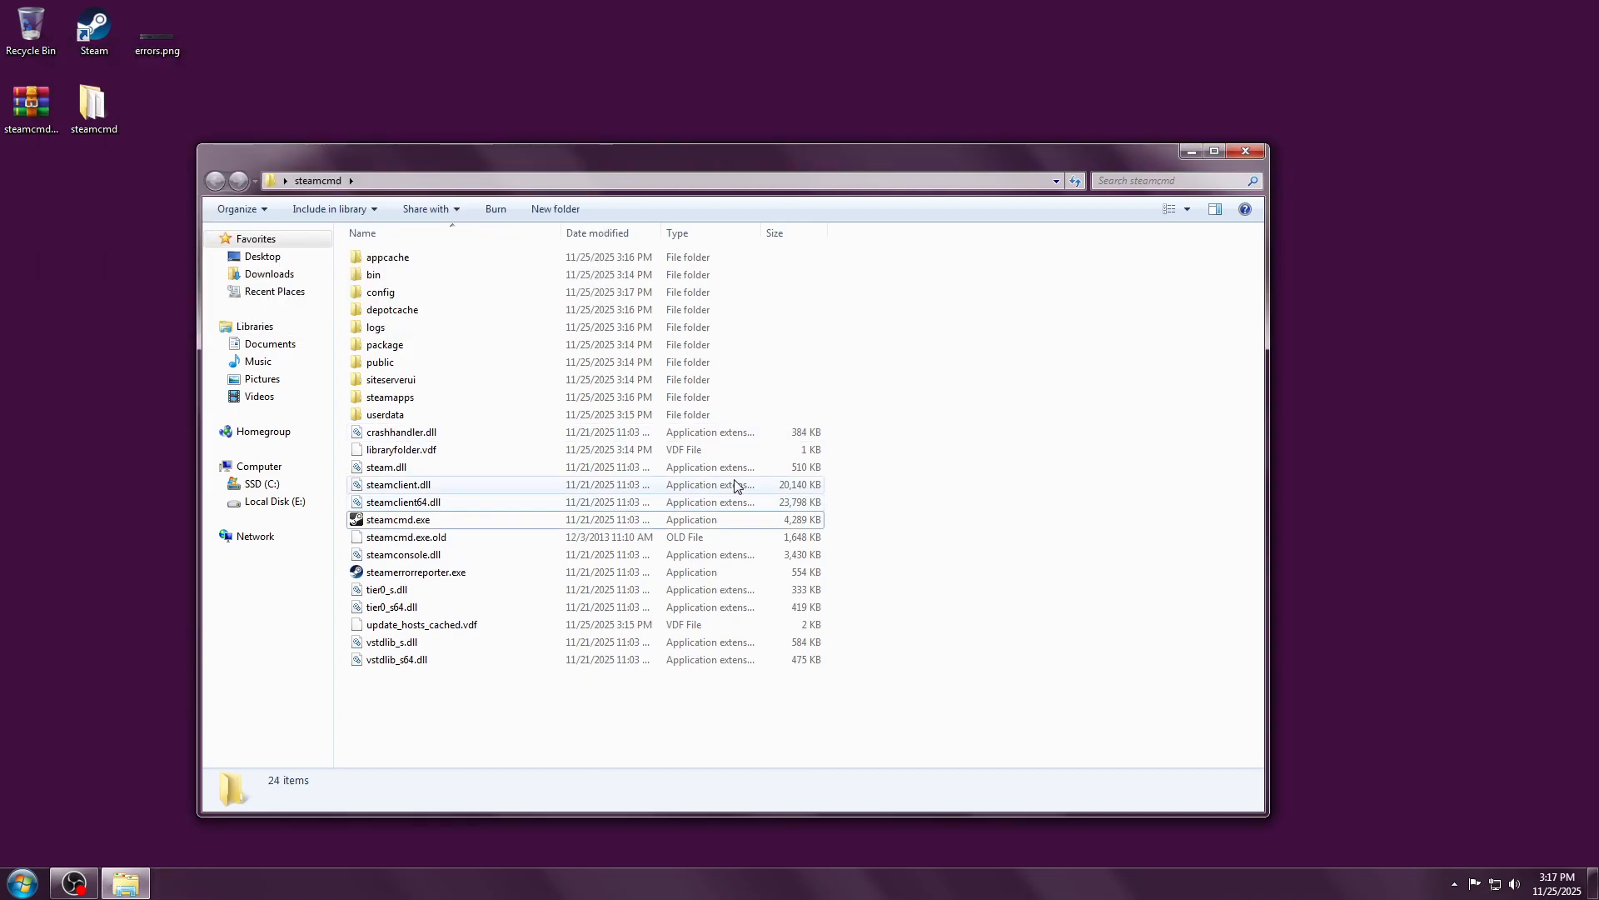
left_click(99, 38)
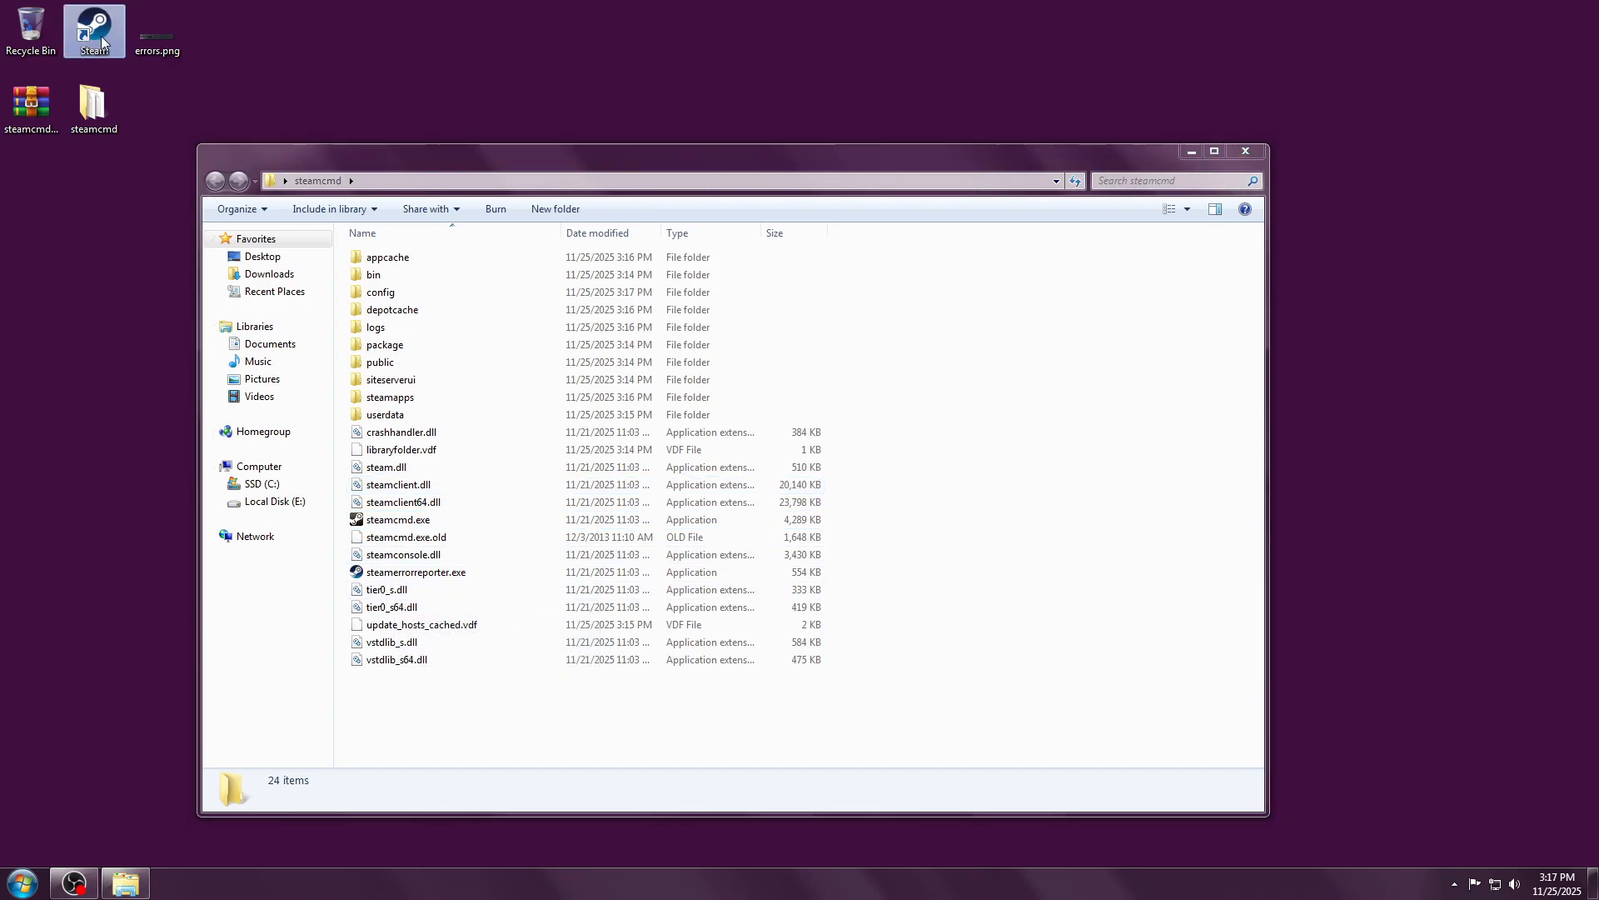